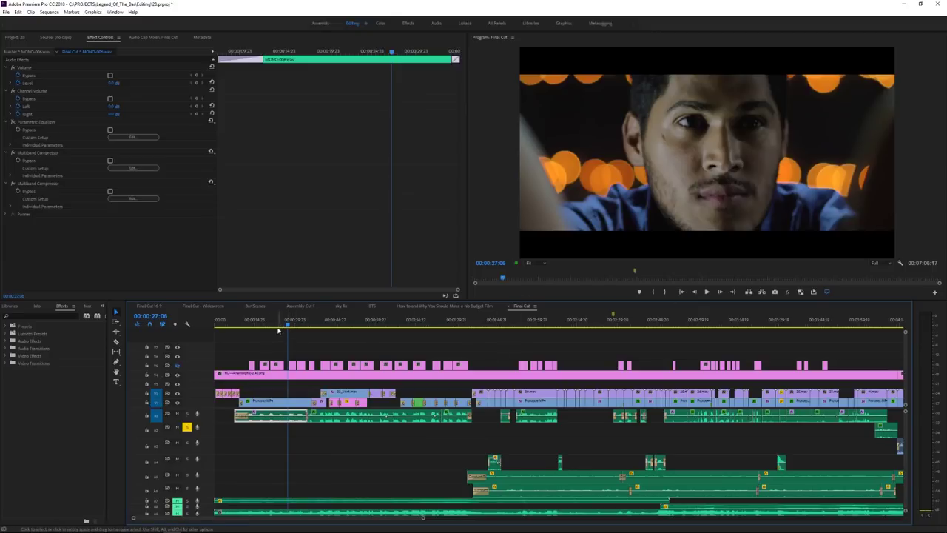
Step: Play the soloed dialogue tracks from about 00:00:18:10, and look along the rest of their clips in the sequence
drag(260, 322, 265, 323)
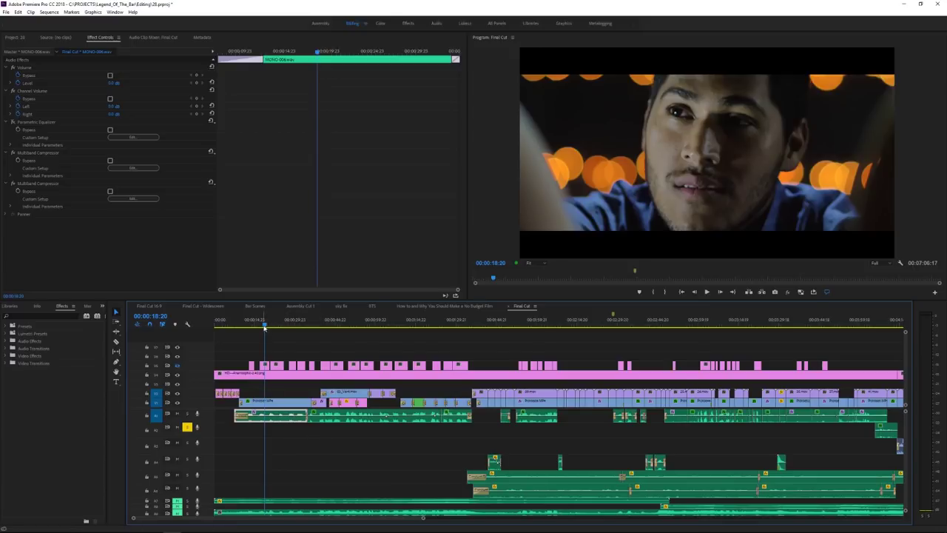
drag(264, 328, 242, 325)
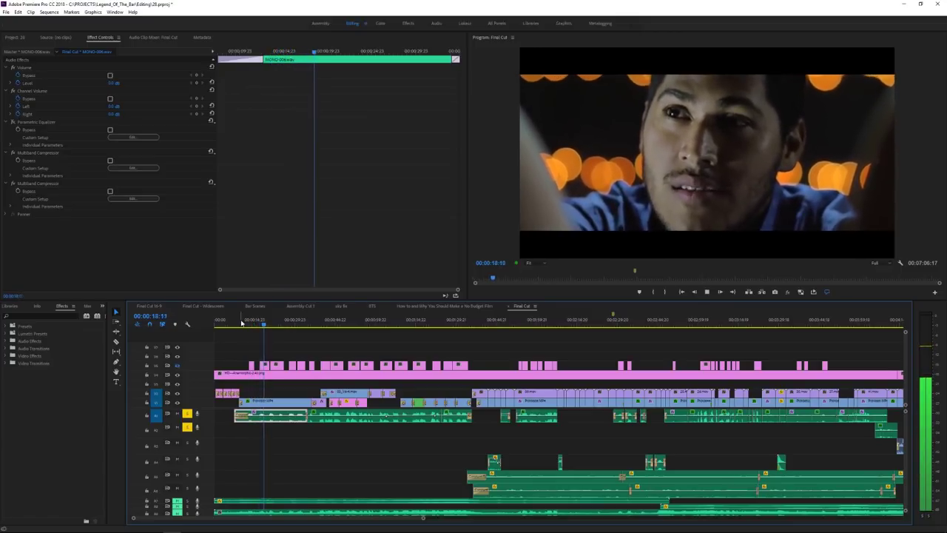
key(space)
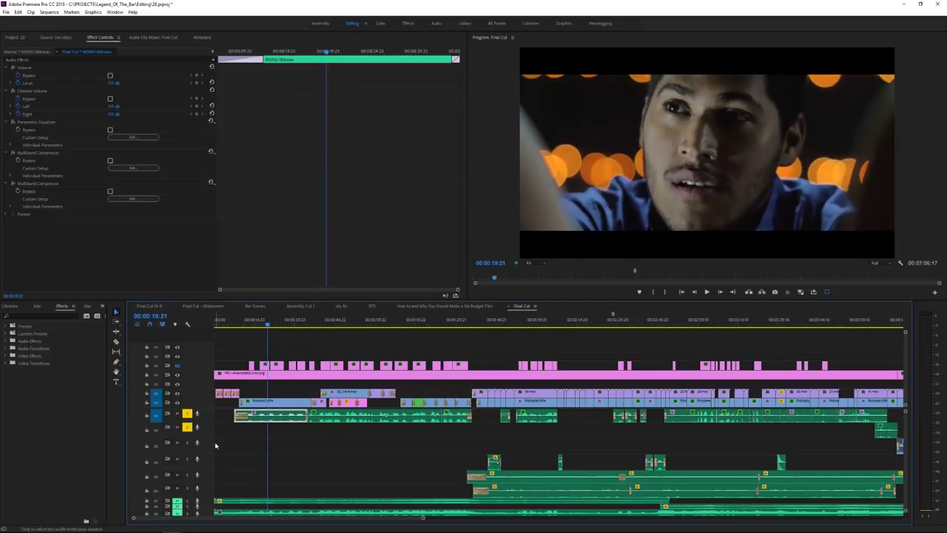
scroll(260, 524, down, 5)
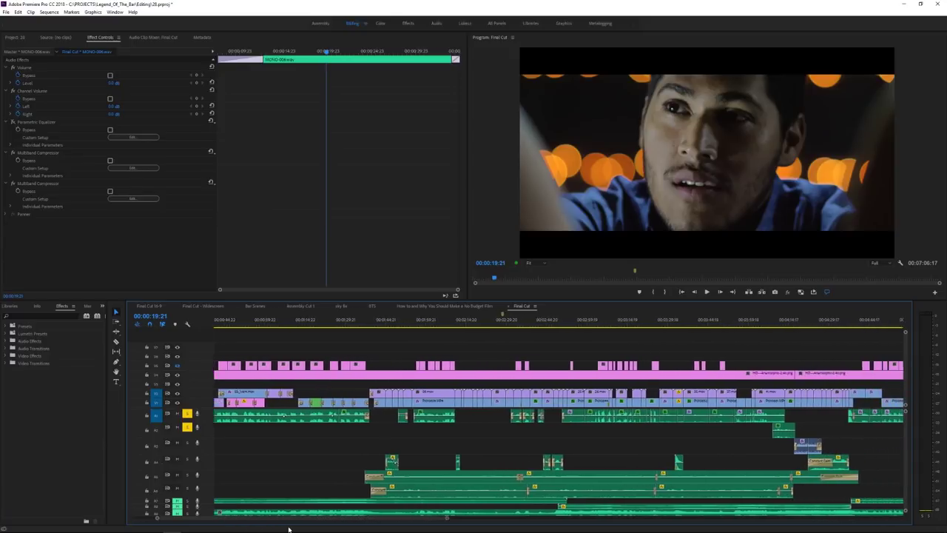
scroll(289, 526, down, 10)
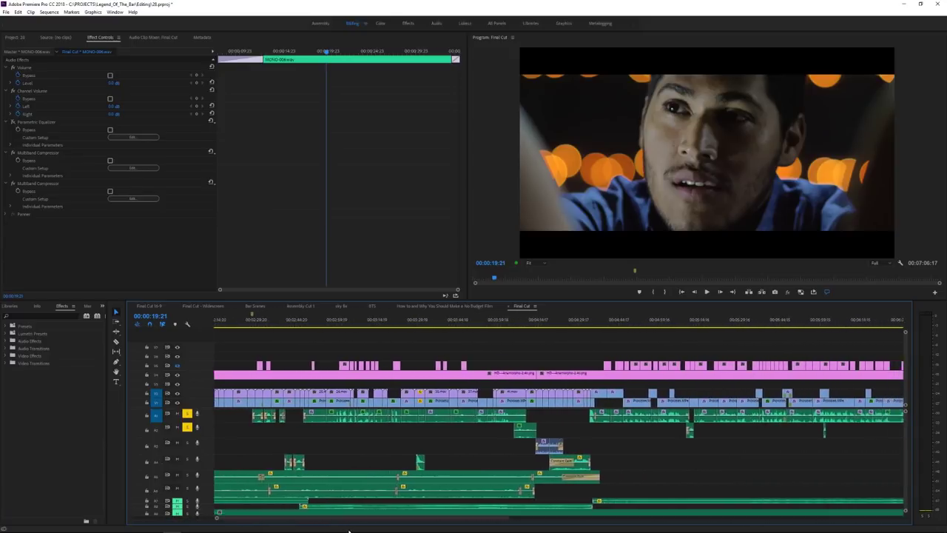
scroll(349, 530, down, 6)
Step: Switch solo from tracks A1 and A2 to A3 and A4, and play the moon scene's sound effects from 00:01:41:14
click(188, 427)
click(188, 413)
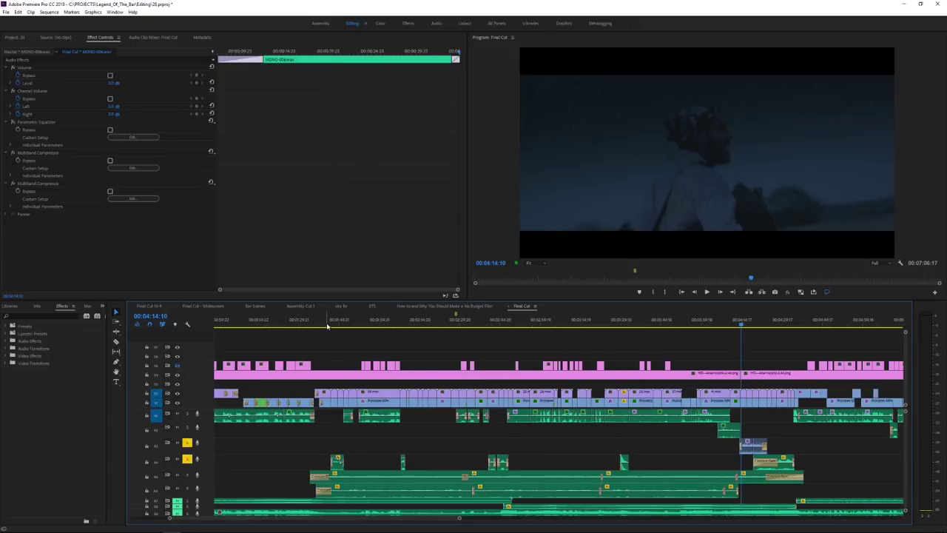
click(327, 325)
click(328, 326)
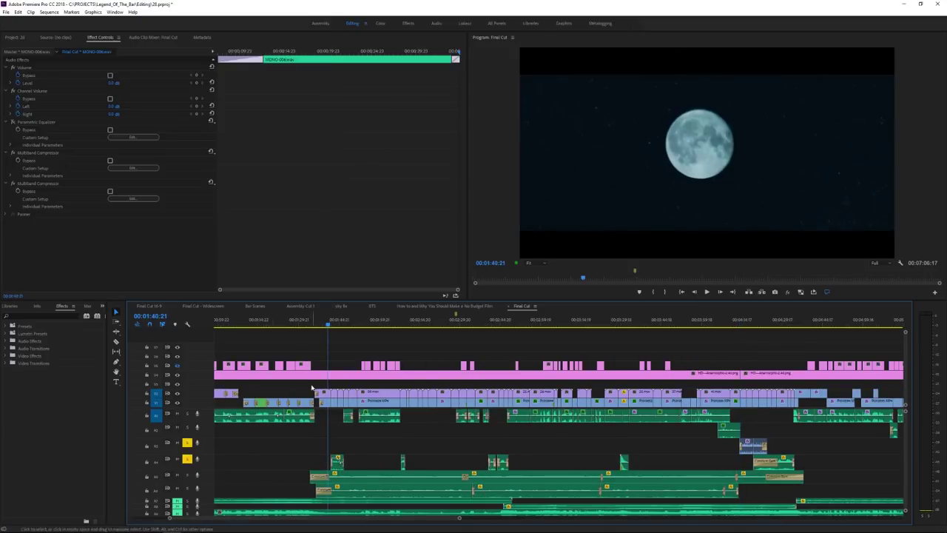
drag(329, 323, 331, 327)
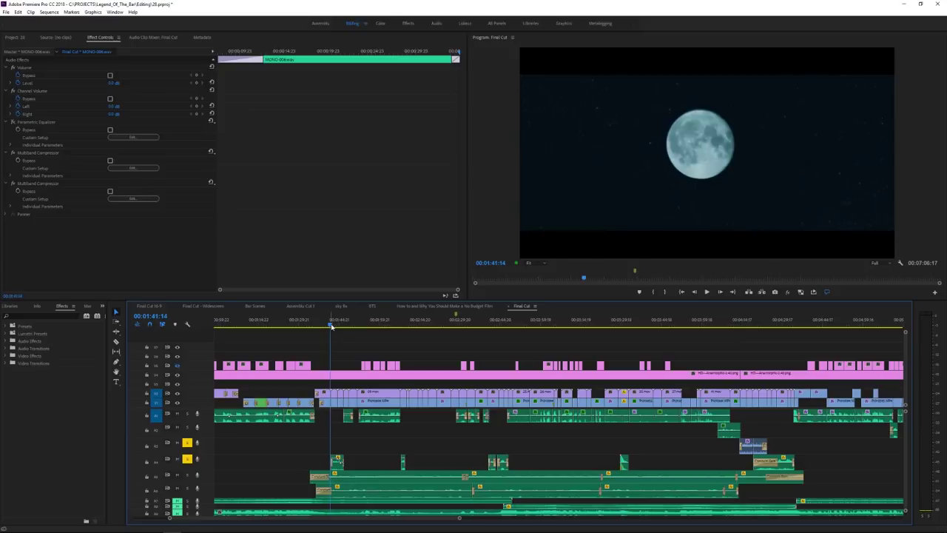
key(space)
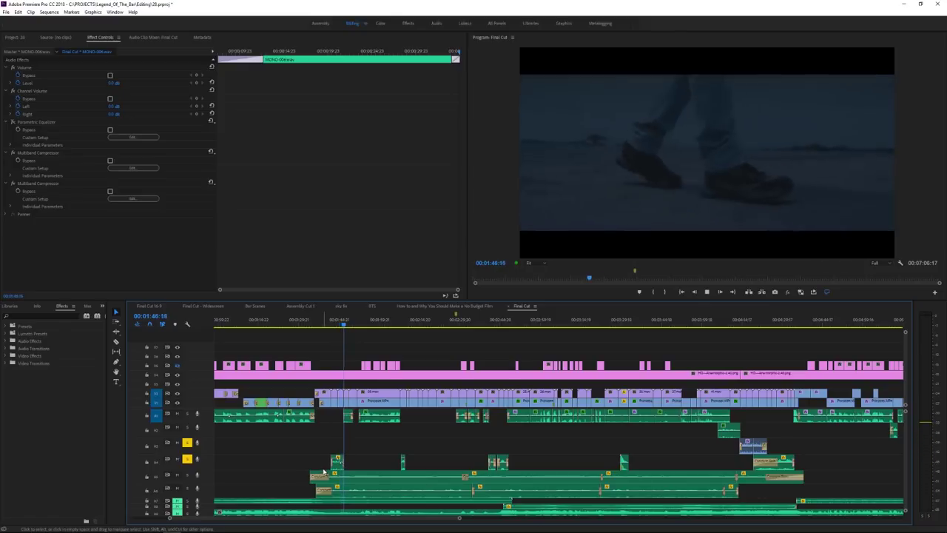
key(space)
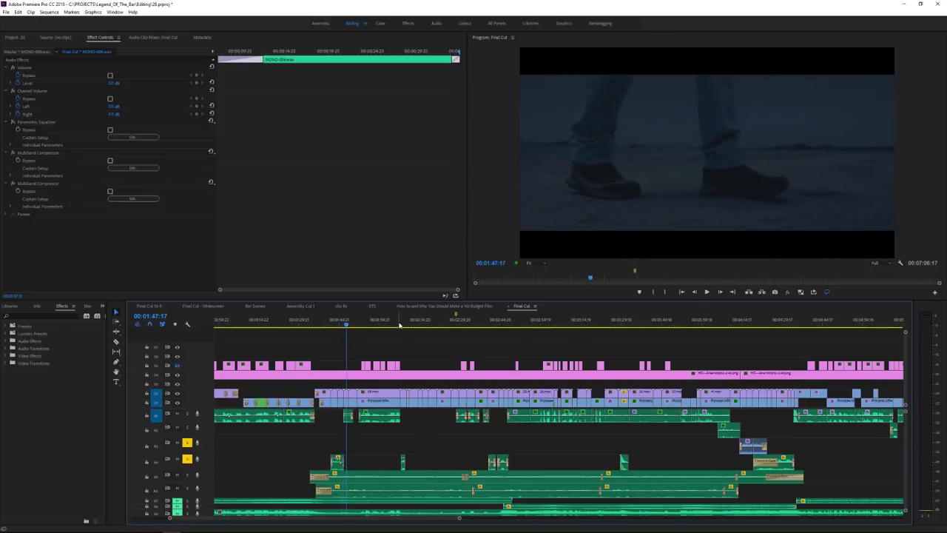
Step: Play the short sound effect clip on track A4 from about 00:02:07:20
click(403, 324)
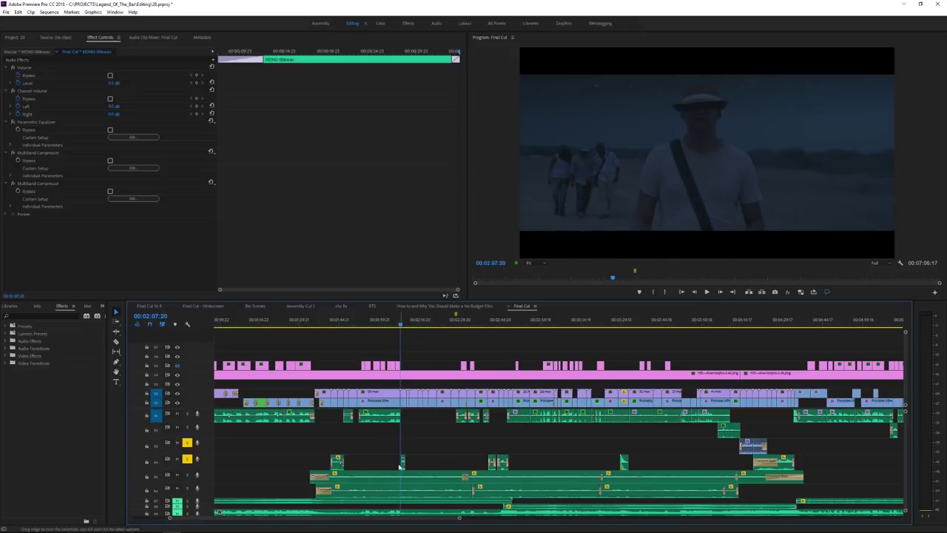
key(equal)
key(equal)
key(equal)
key(equal)
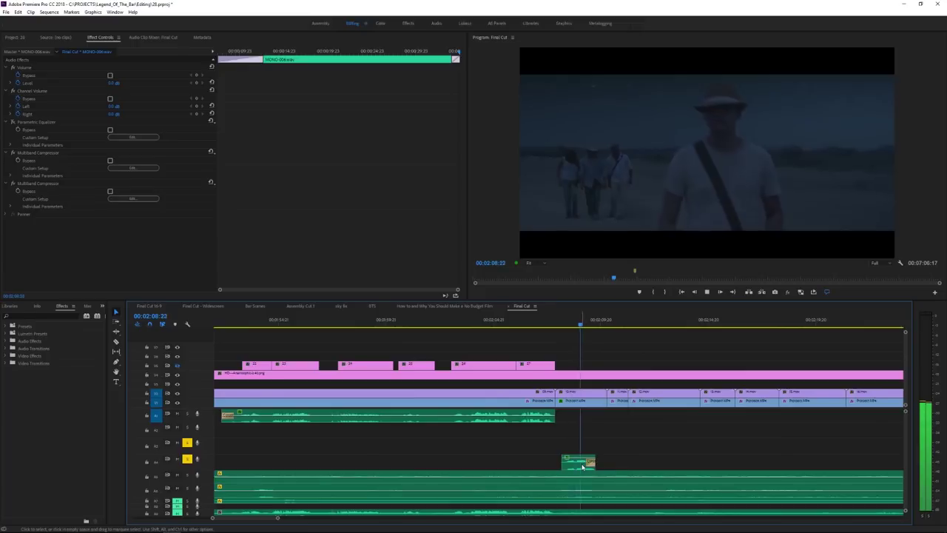
key(space)
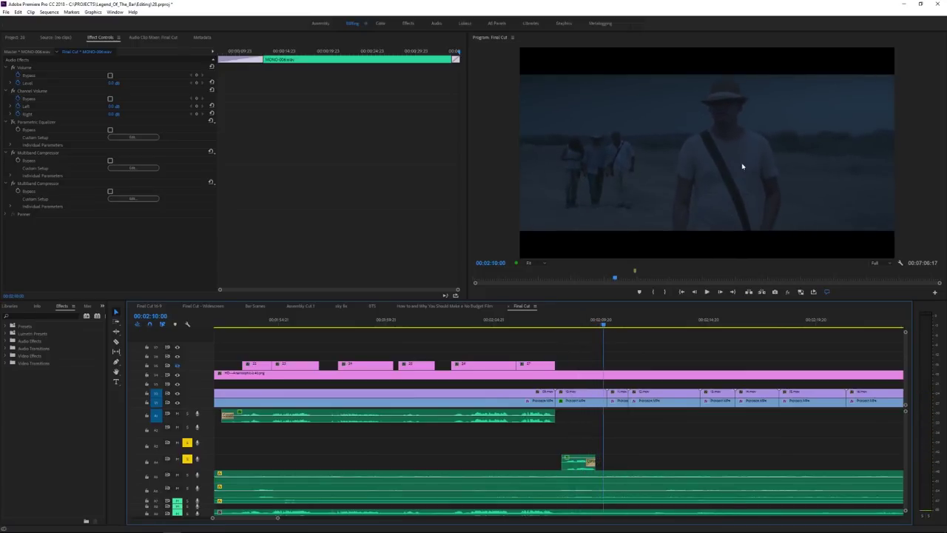
Step: Play the pair of faded sound effect clips on track A4 under the scene of the three seated men, around 00:02:46
key(minus)
key(minus)
key(minus)
key(minus)
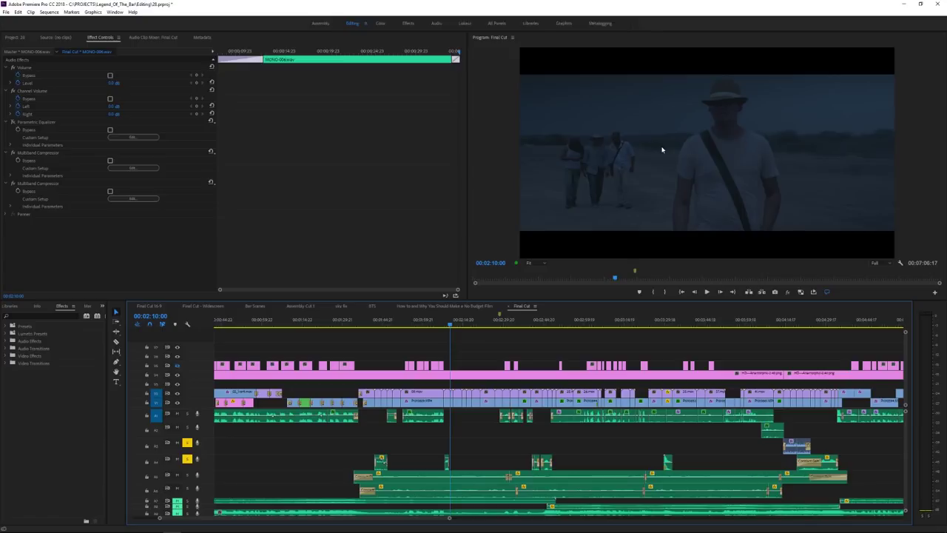
click(532, 321)
key(=)
key(=)
key(=)
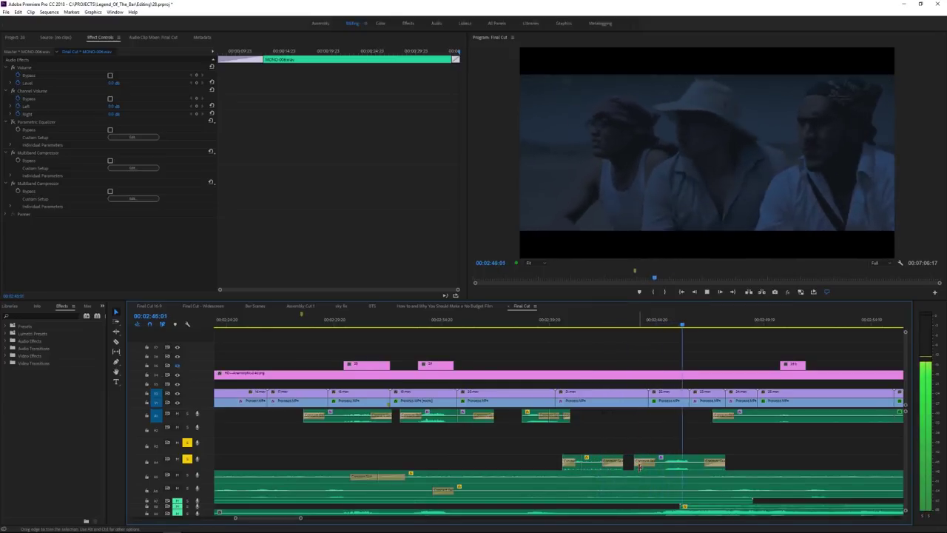
key(space)
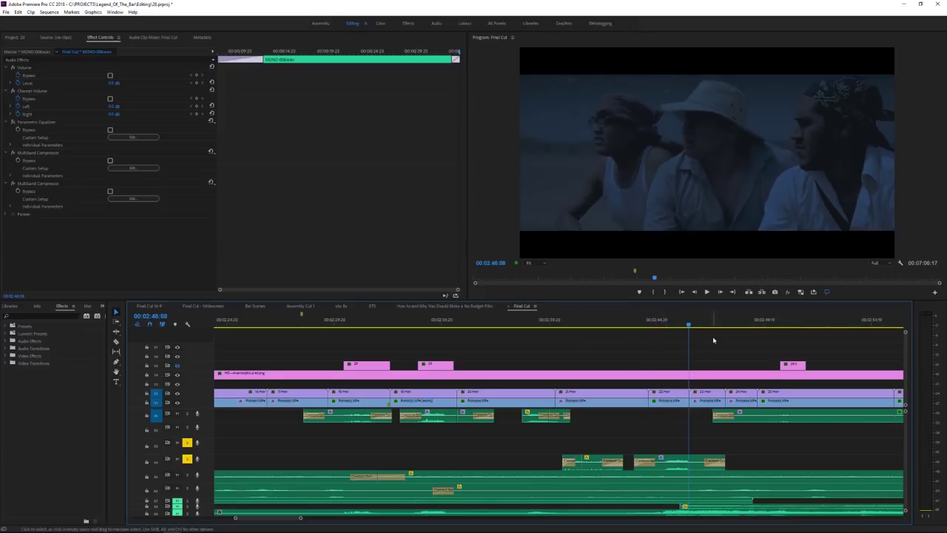
Step: Clear the solo on tracks A3 and A4, and briefly solo the ambience tracks A5 and A6
key(minus)
key(minus)
key(minus)
key(minus)
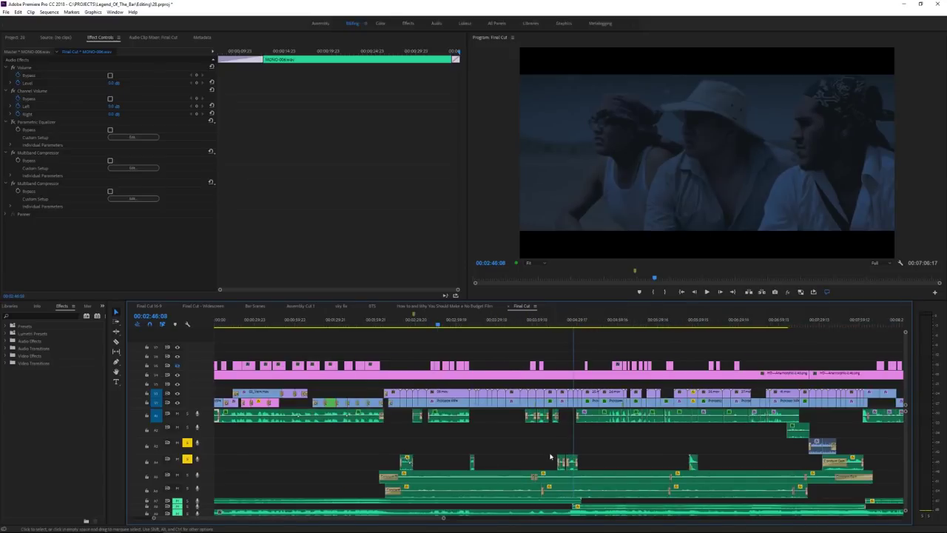
key(minus)
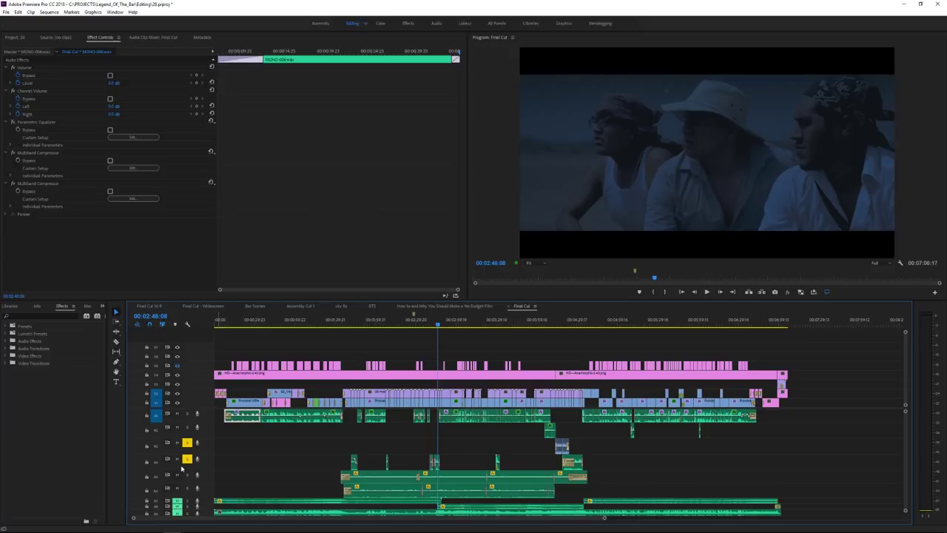
click(187, 459)
click(187, 474)
click(187, 488)
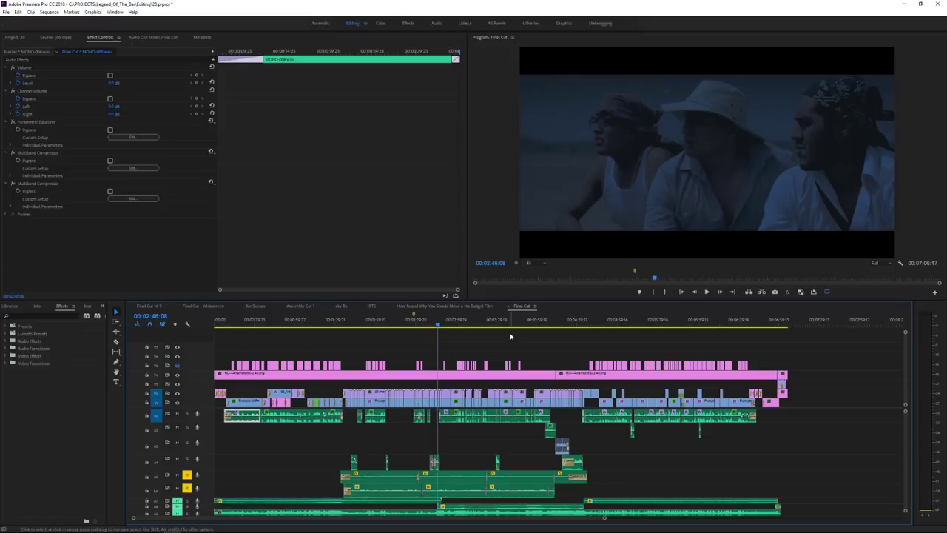
click(187, 475)
click(188, 488)
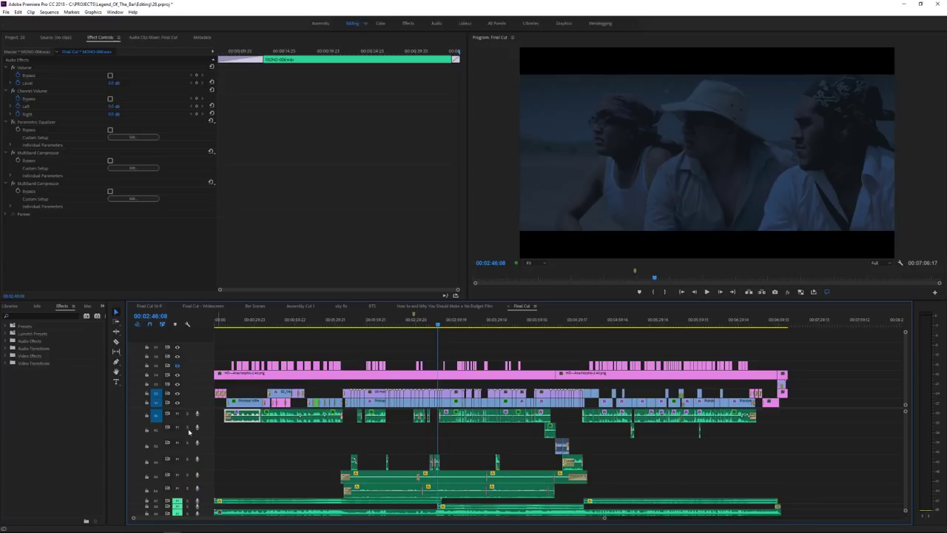
Step: Solo dialogue track A1 together with ambience tracks A5 and A6, and move the playhead to 00:01:54:04
click(187, 415)
click(370, 323)
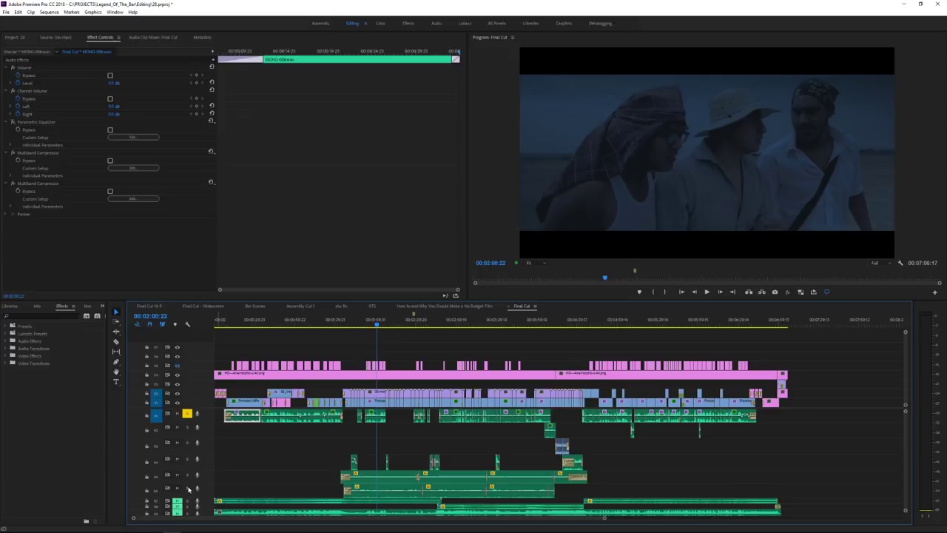
click(187, 475)
drag(369, 324, 368, 324)
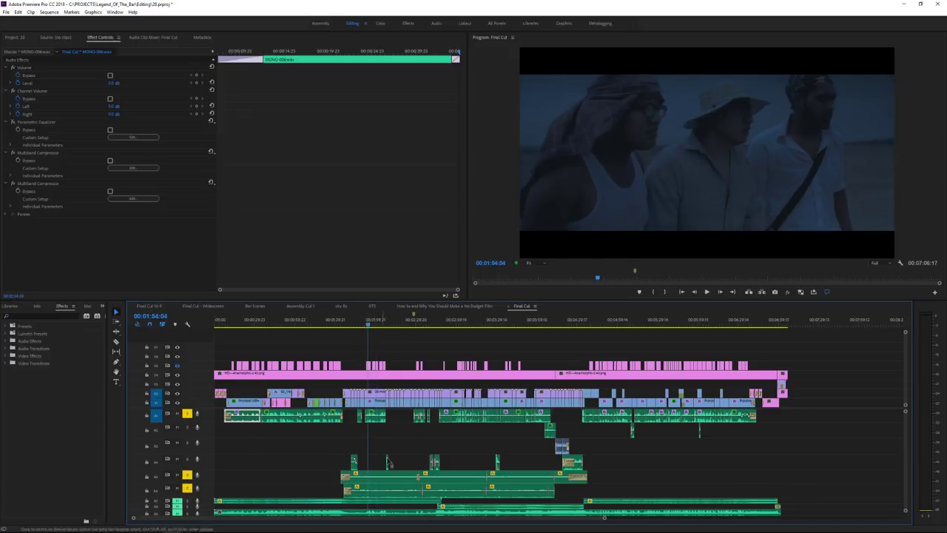
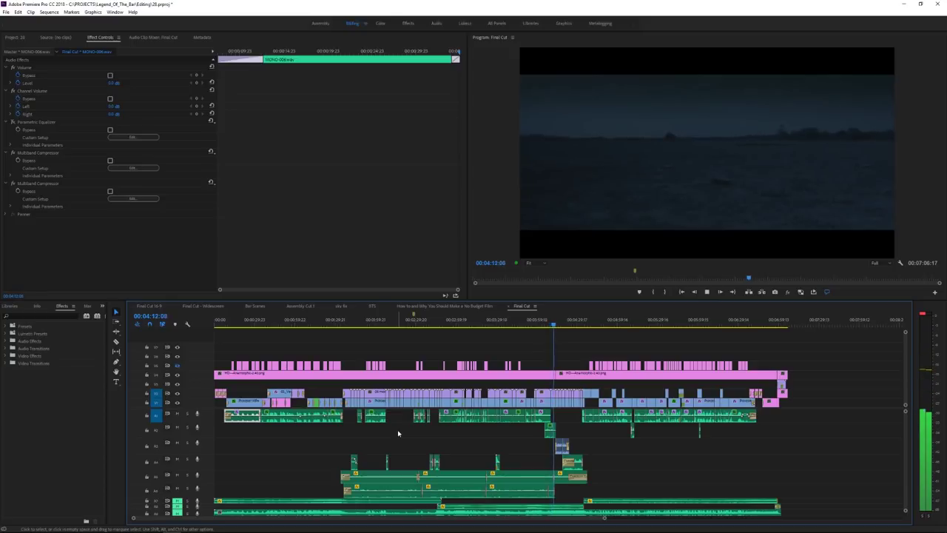
Step: Stop playback and unmute tracks A7 and A8, leaving track A9 muted
key(space)
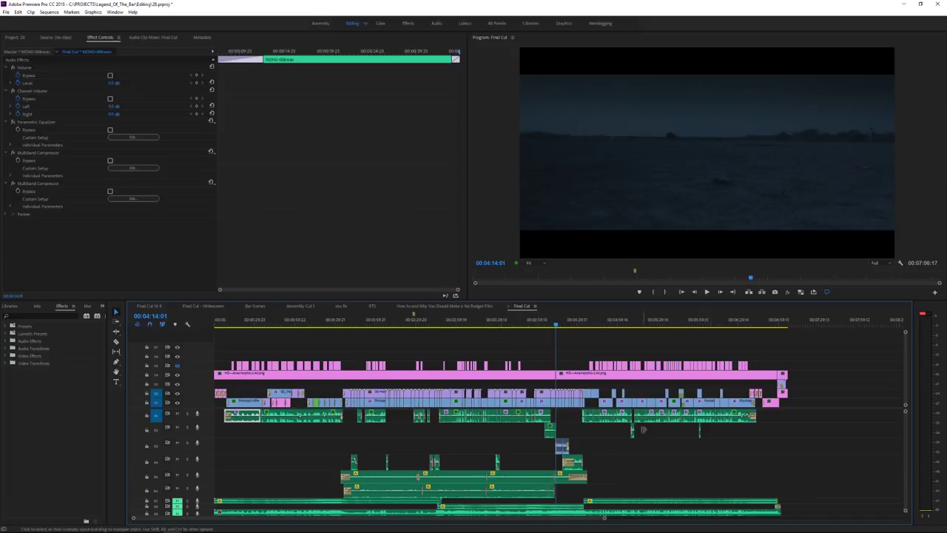
scroll(905, 439, down, 5)
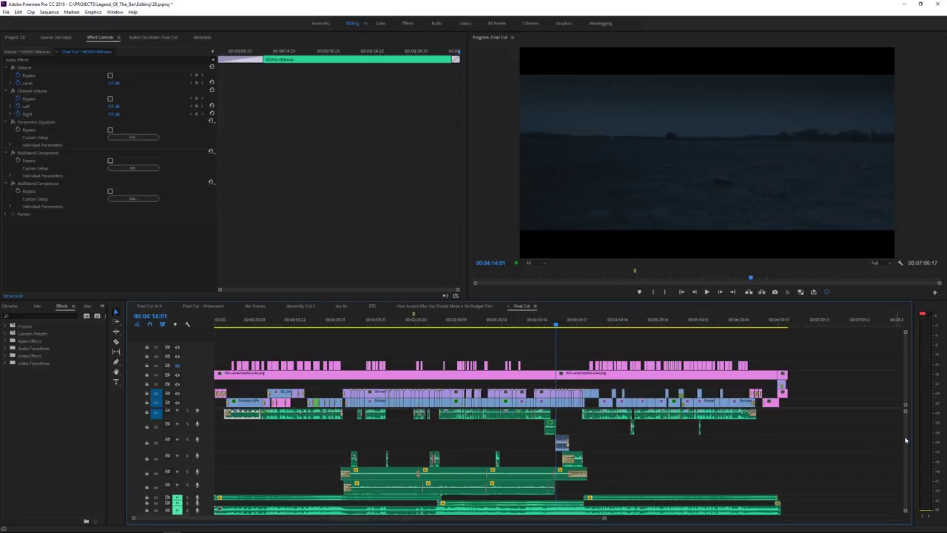
scroll(905, 439, down, 3)
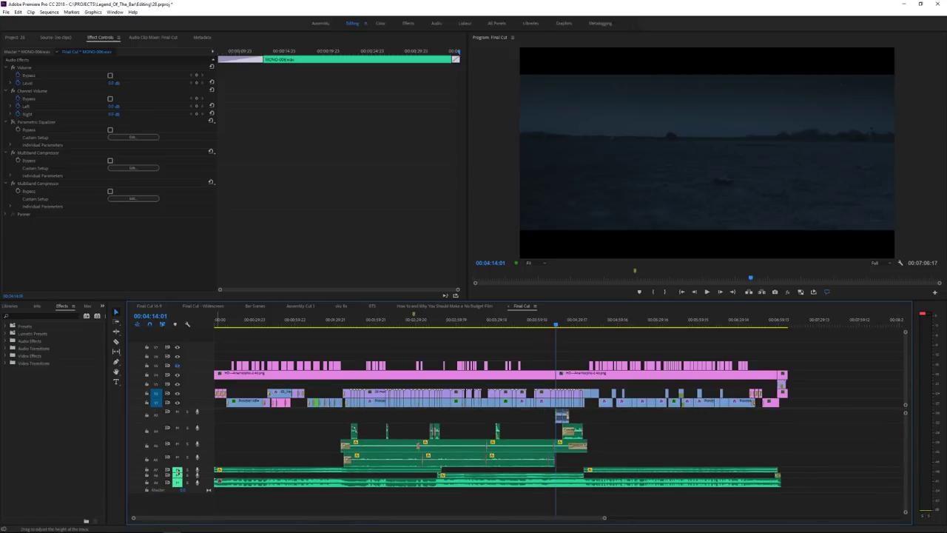
click(178, 476)
click(178, 481)
click(178, 471)
click(177, 477)
Step: Play the night scene leading up to 00:04:13:05 at full screen, and park the playhead at 00:04:12:13
drag(557, 326, 520, 324)
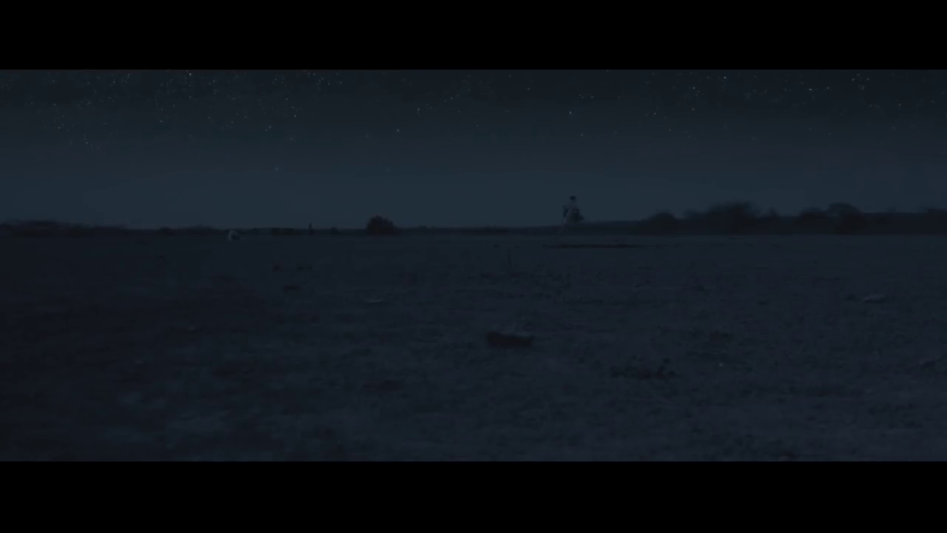
key(Escape)
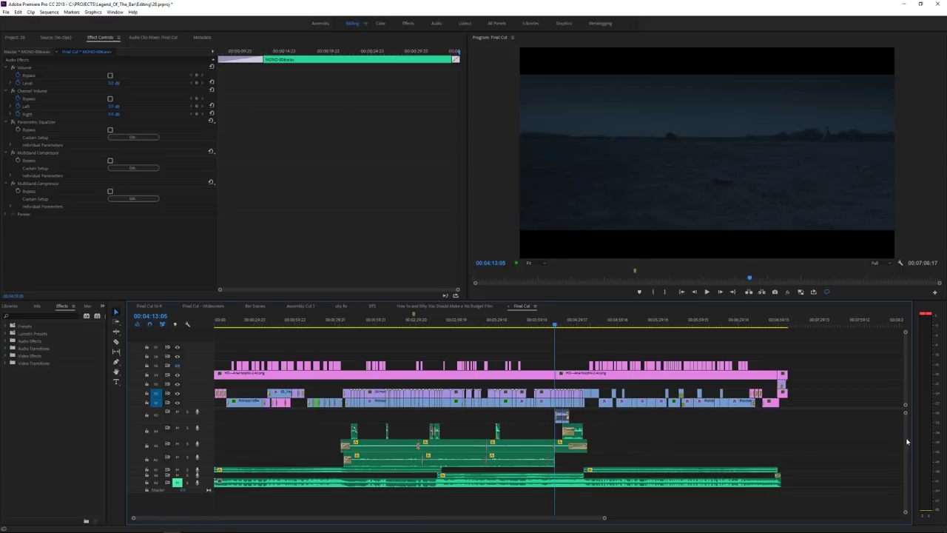
scroll(906, 444, up, 2)
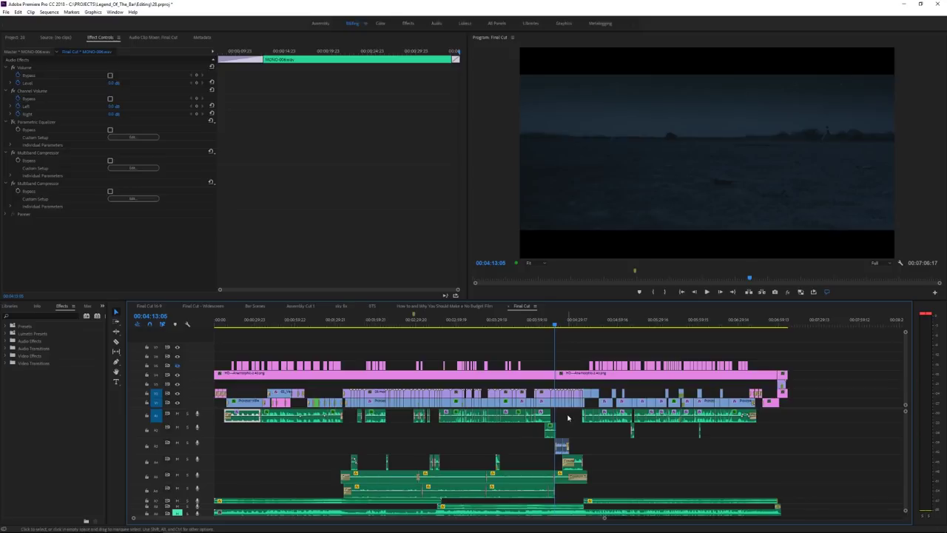
click(553, 323)
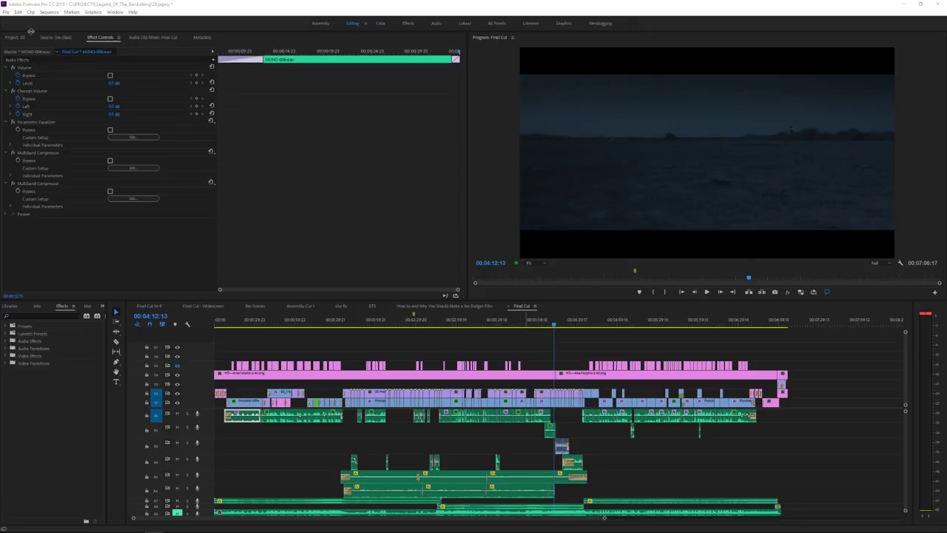
Step: Send the entire Final Cut sequence to Adobe Audition with audio handles of 100 seconds, keeping the Dynamic Link video and transferred effect settings
click(18, 12)
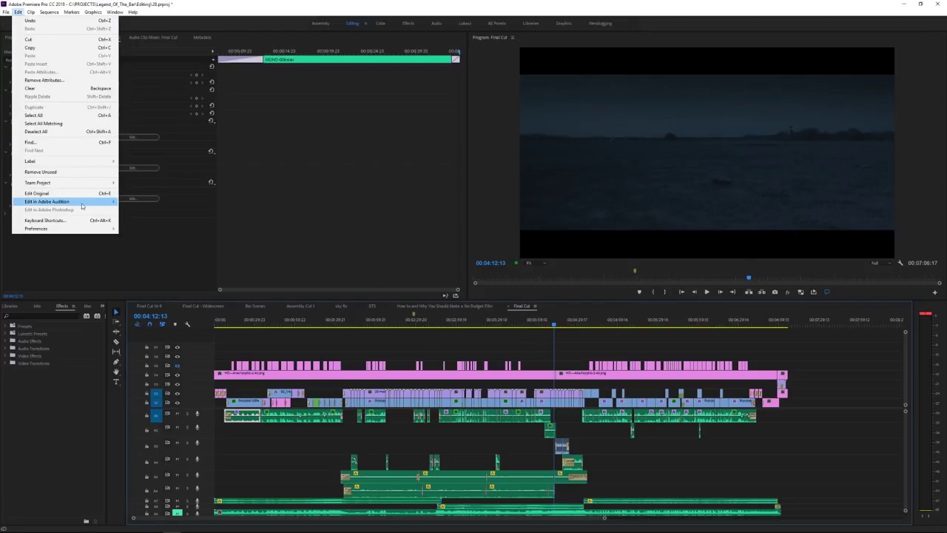
mouse_move(81, 205)
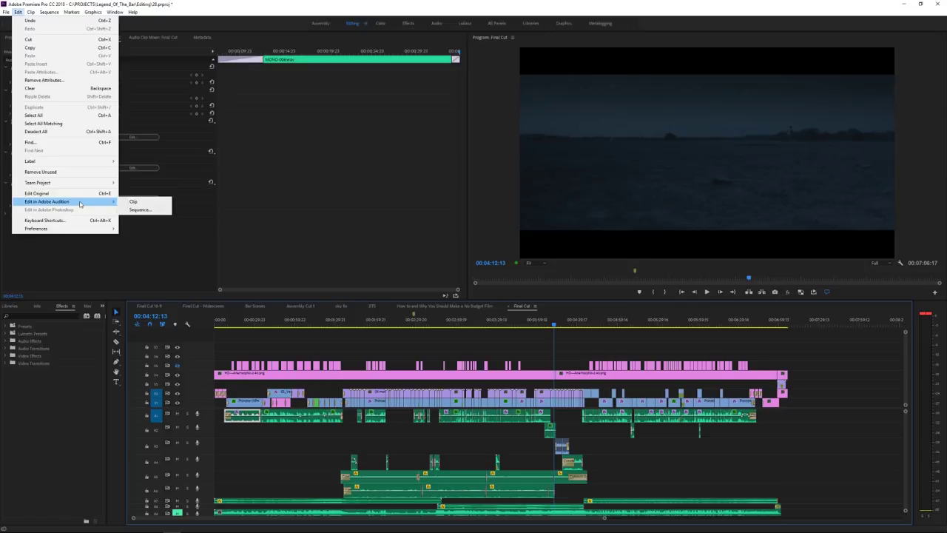
click(140, 211)
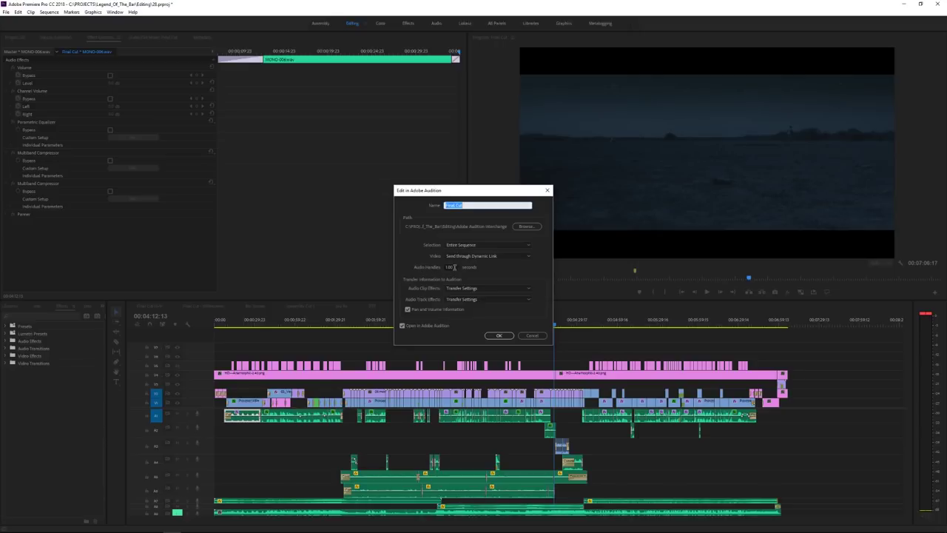
double_click(452, 267)
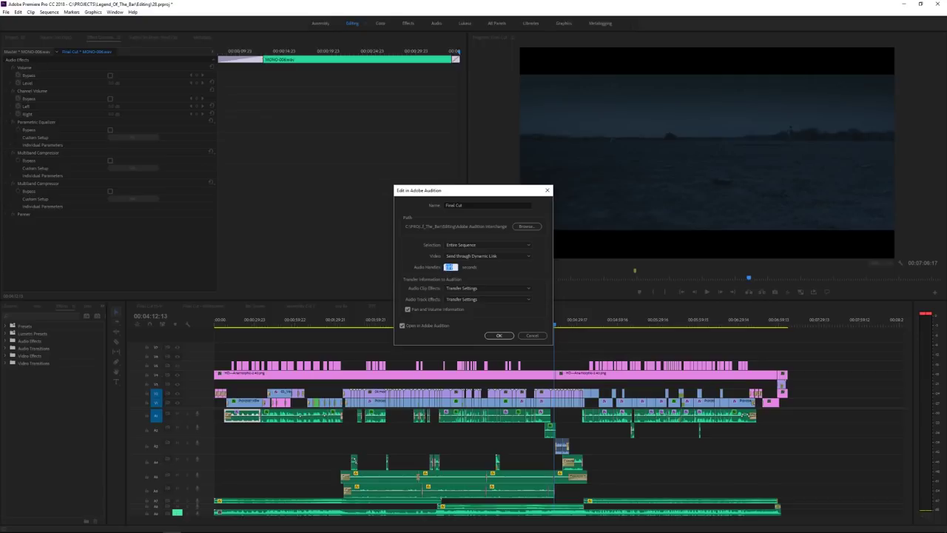
text(100)
click(499, 335)
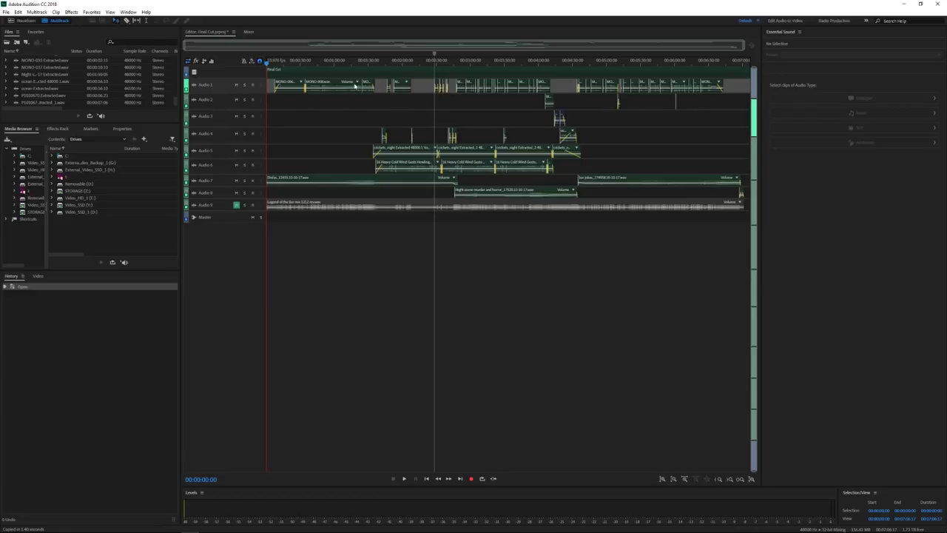
Step: Move the playhead to 00:00:53:12 and rename track Audio 1 as Production Sound
click(326, 62)
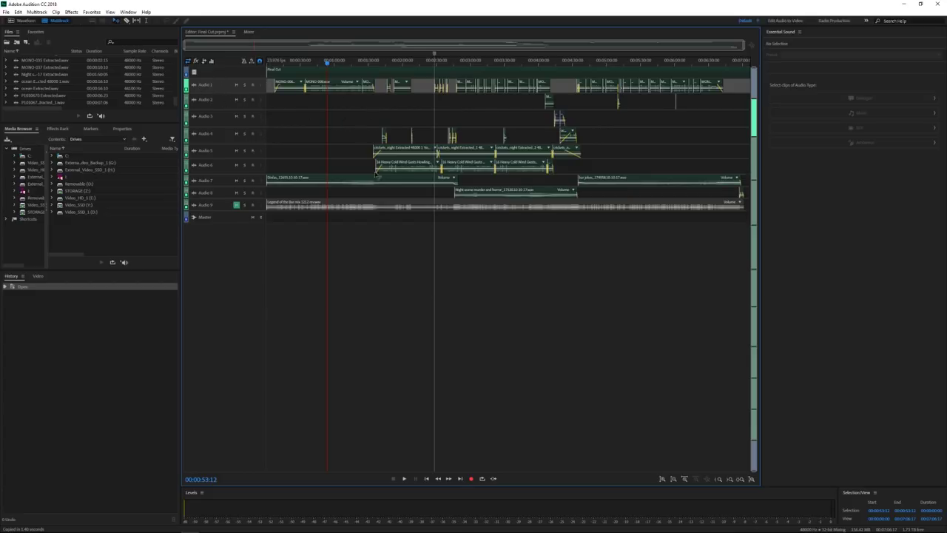
click(202, 85)
text(Radio)
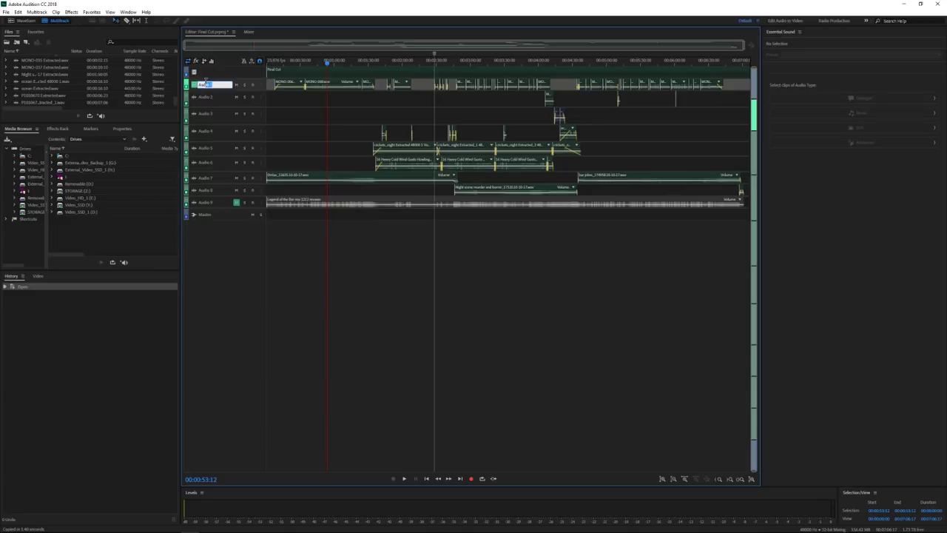
key(Return)
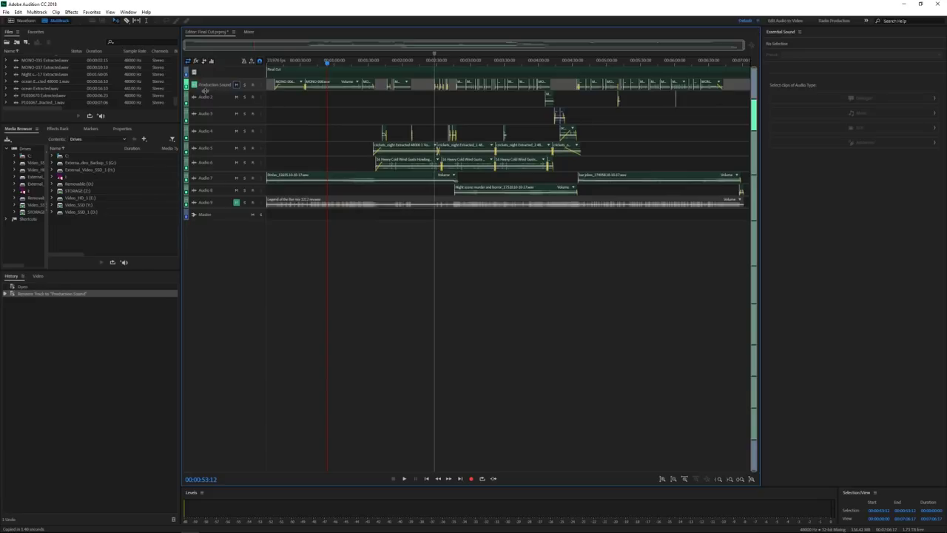
Step: Add an Echo effect with the Stereo Vocals preset to the Production Sound track's first effect slot and preview it briefly
click(63, 129)
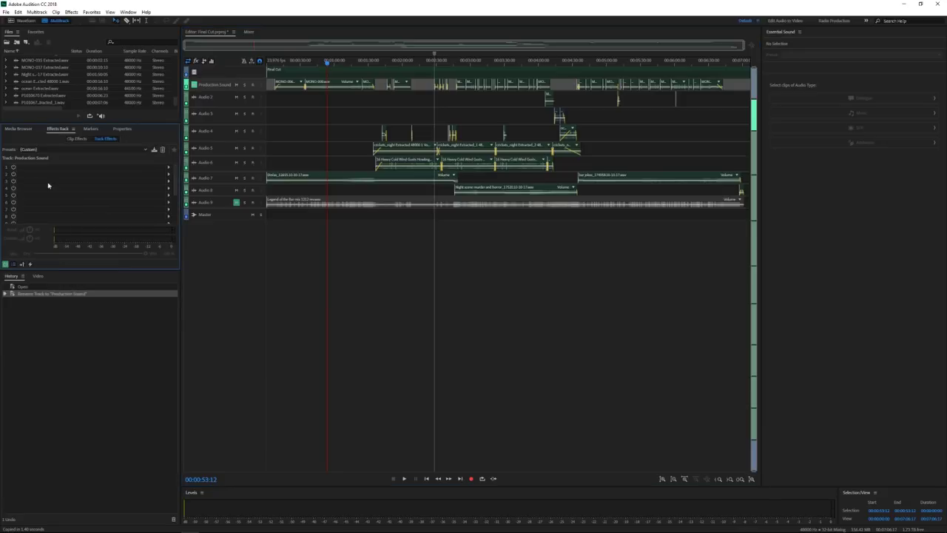
click(221, 84)
click(13, 167)
click(169, 169)
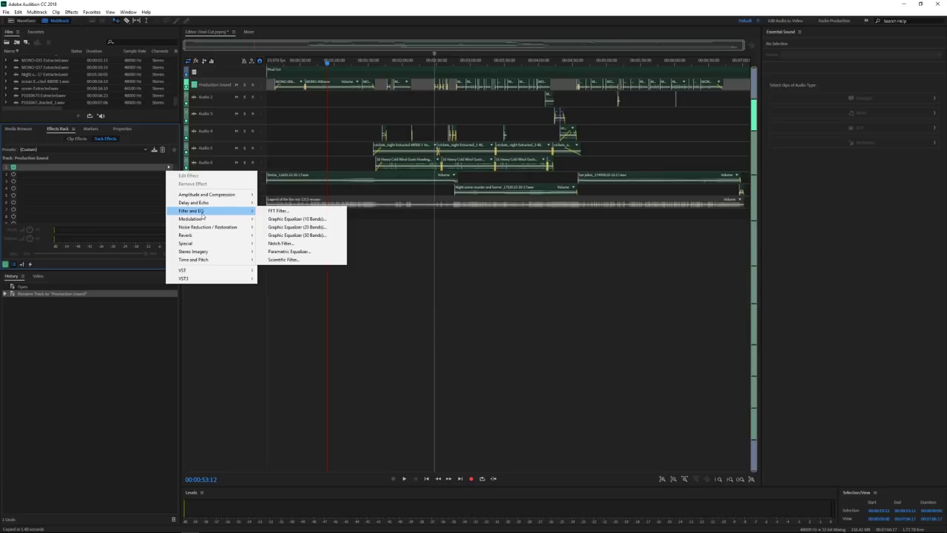
mouse_move(208, 202)
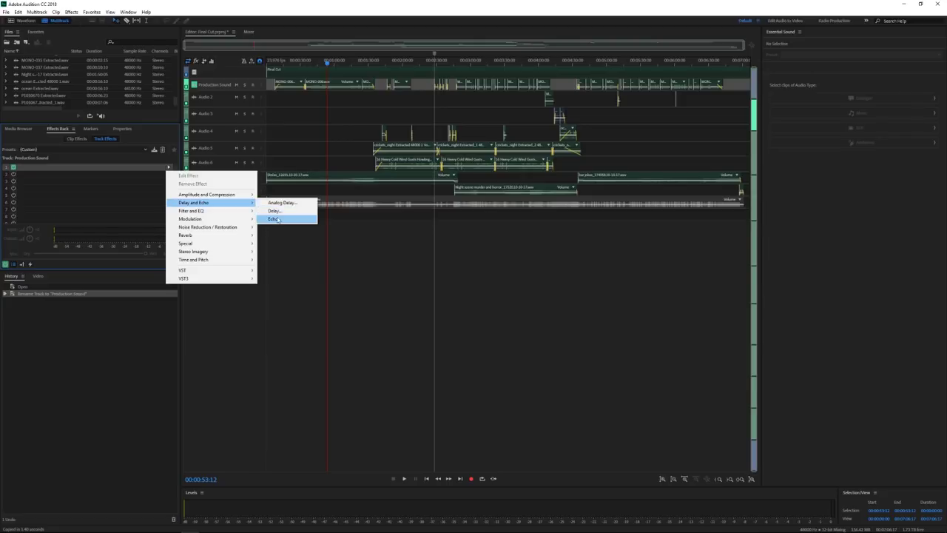
click(273, 219)
click(398, 205)
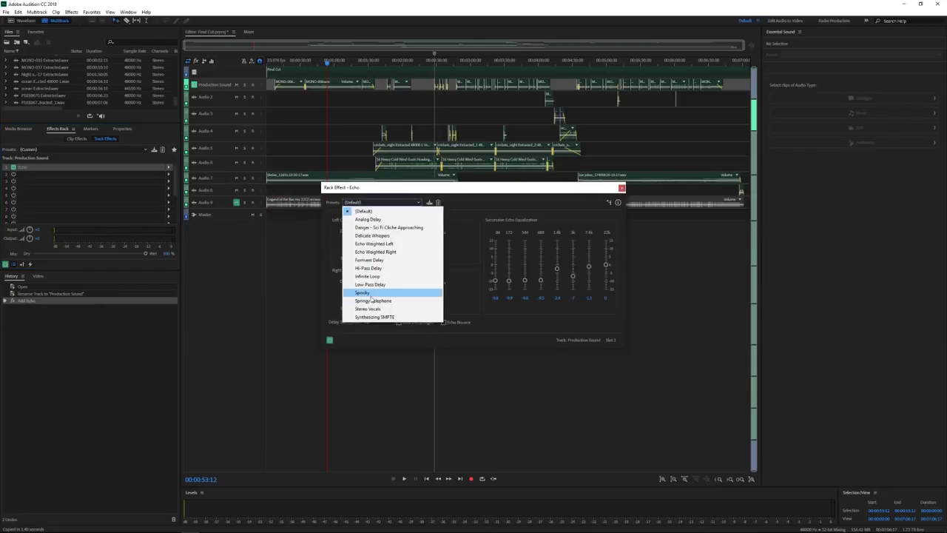
click(372, 310)
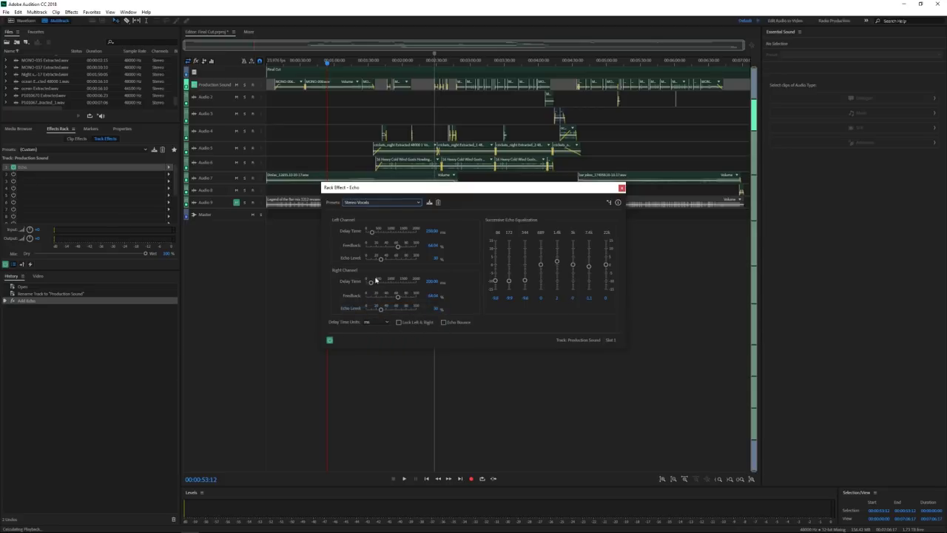
key(space)
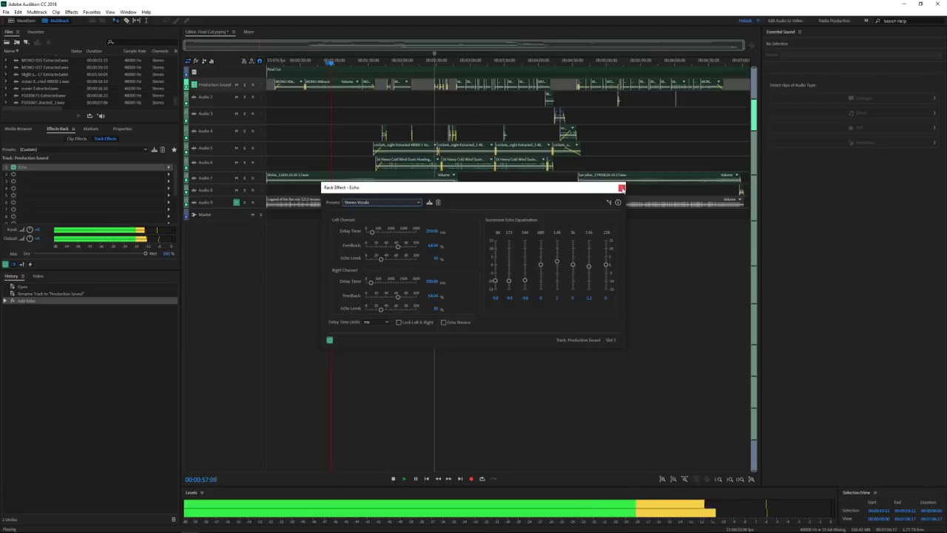
key(space)
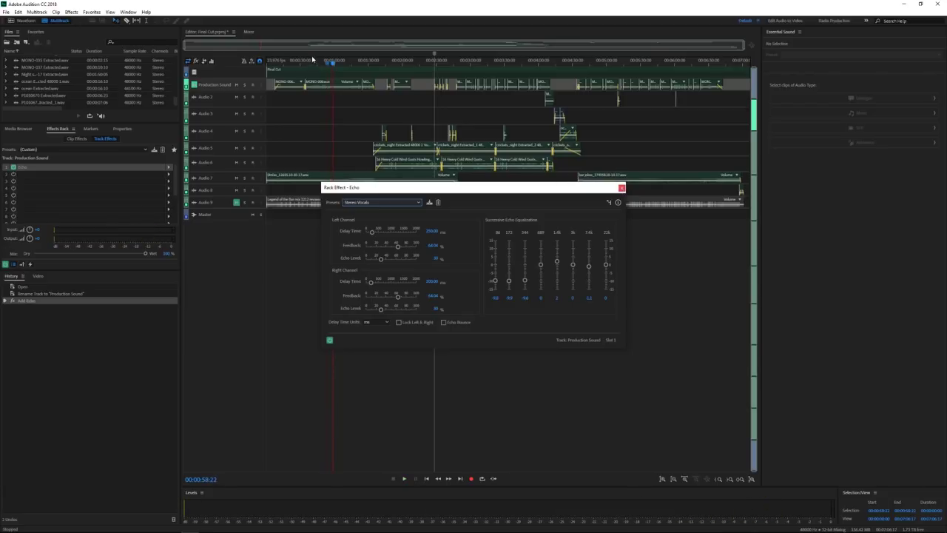
Step: Solo the Production Sound track and play it from 00:00:43:09 with Echo on and off, leaving Echo bypassed and its settings closed
click(245, 85)
click(317, 64)
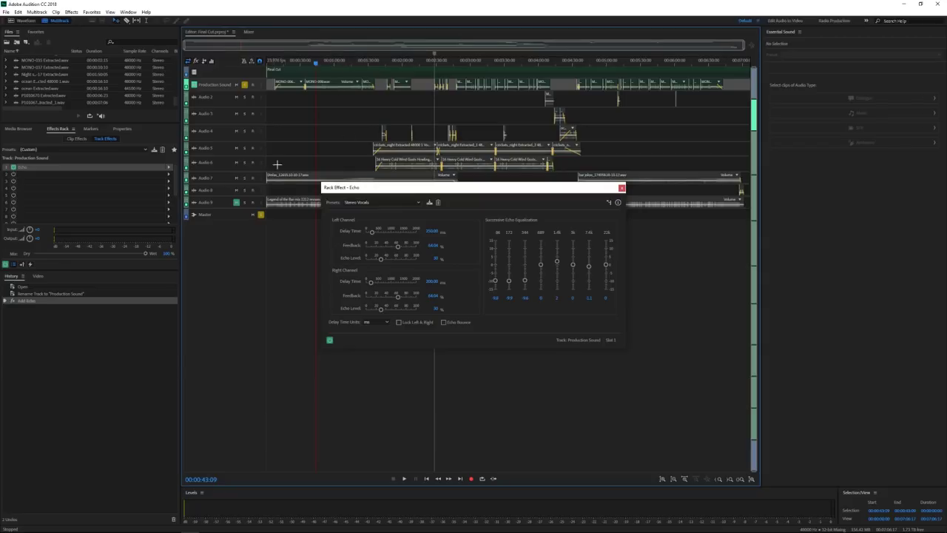
key(space)
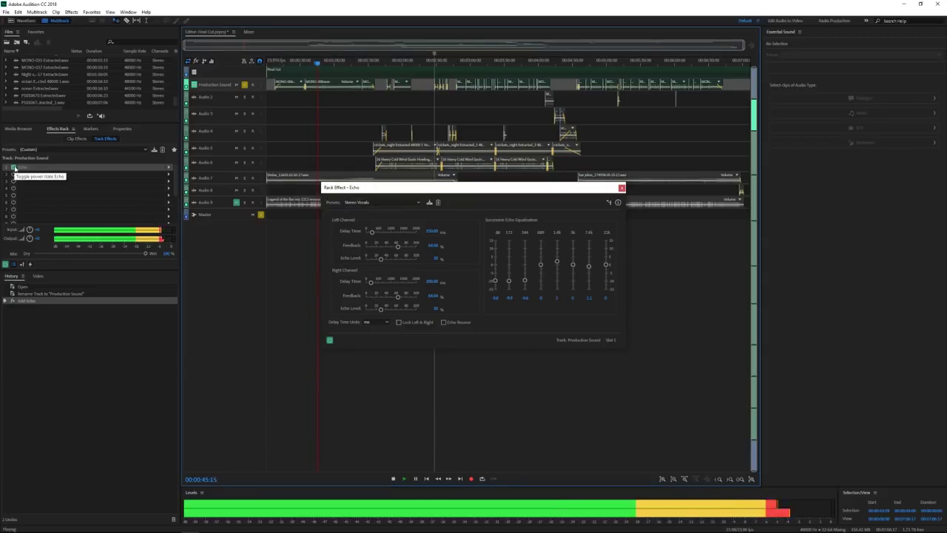
click(13, 168)
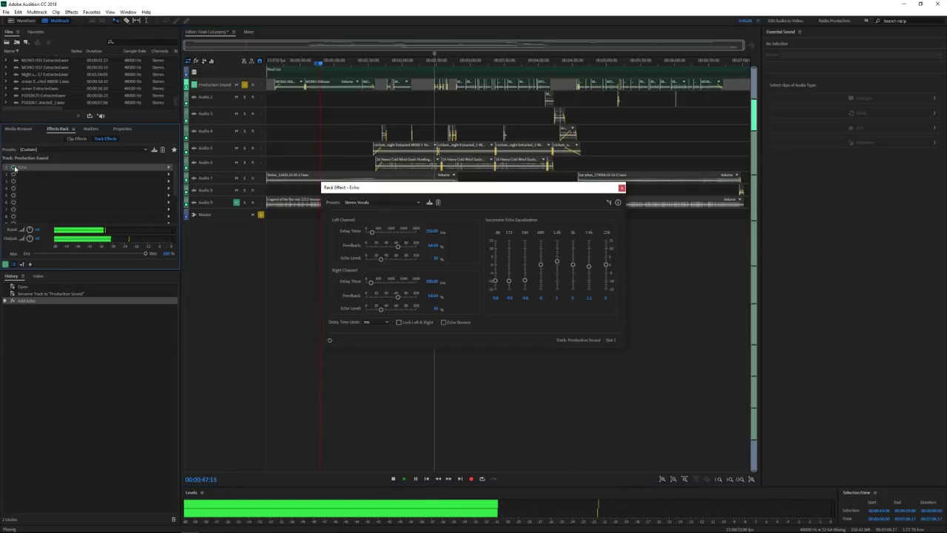
key(space)
click(14, 168)
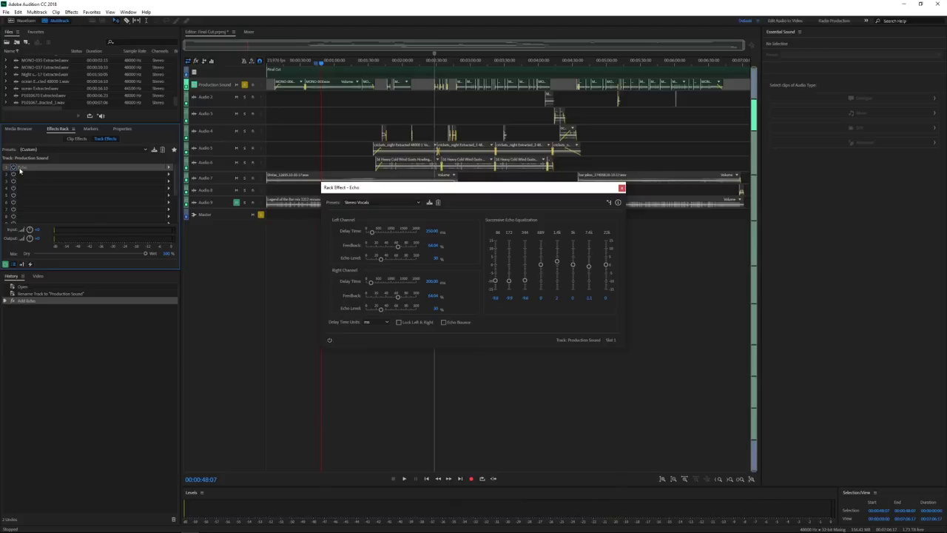
key(space)
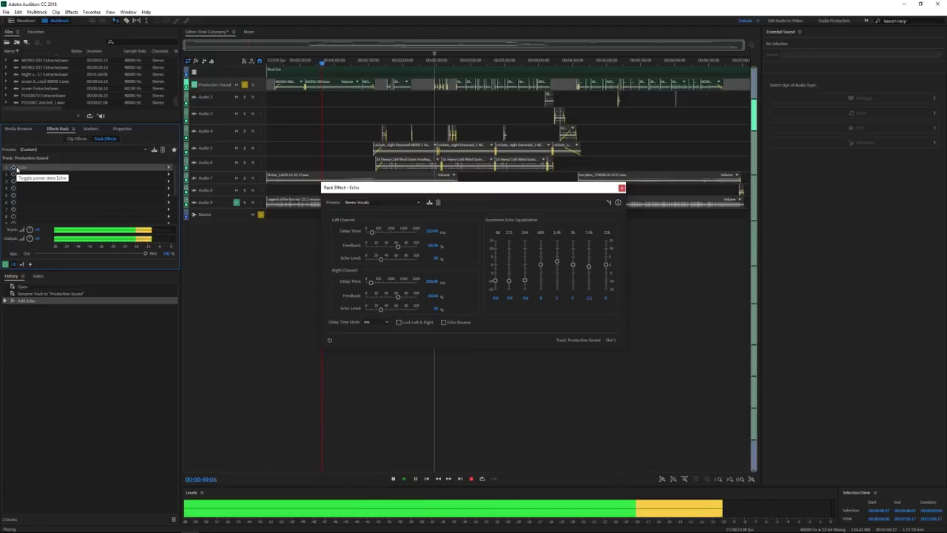
key(space)
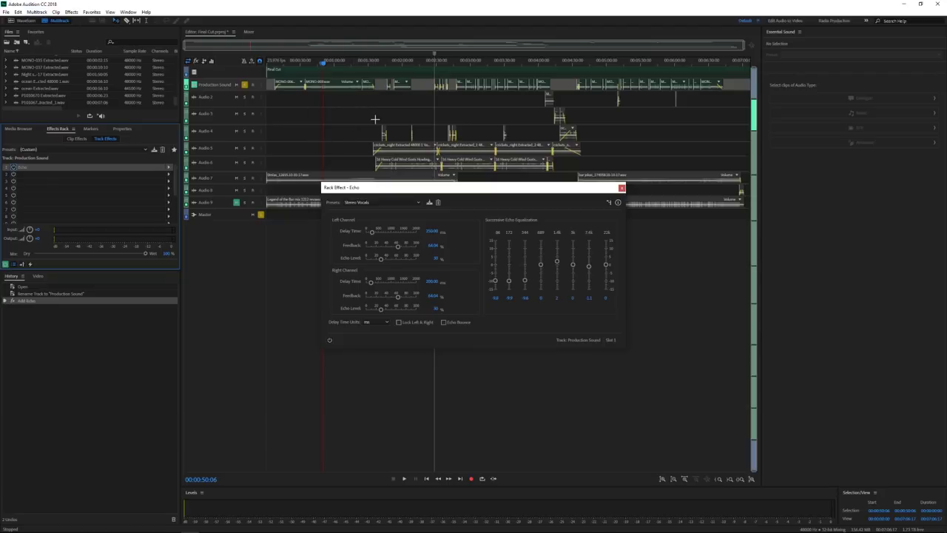
click(622, 189)
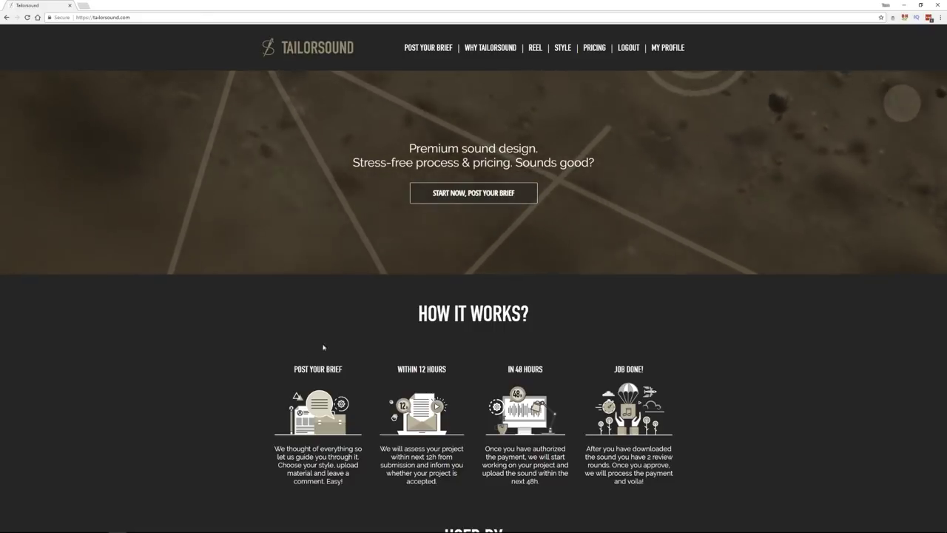
Step: Switch to the Tailorsound website in the browser and examine its homepage sections on how the service works and who uses it
scroll(296, 362, down, 2)
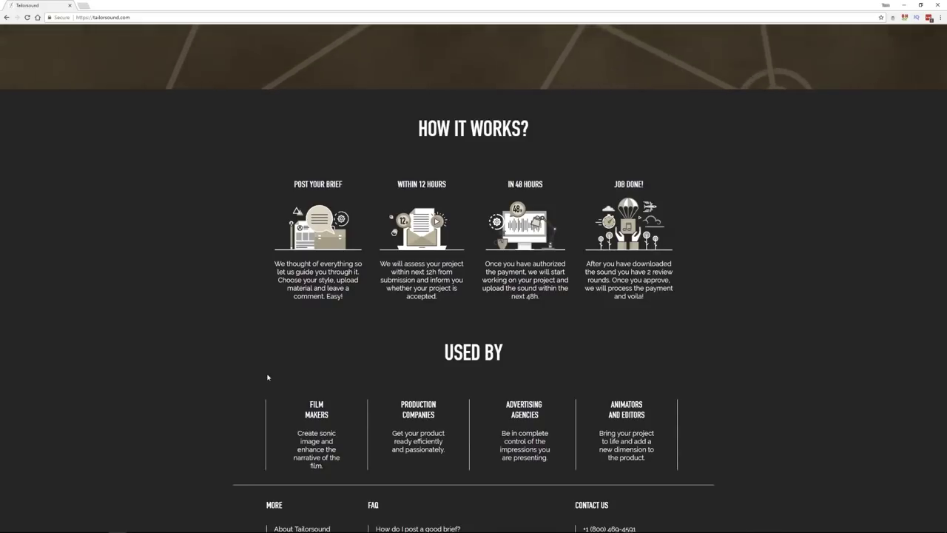
scroll(267, 377, up, 3)
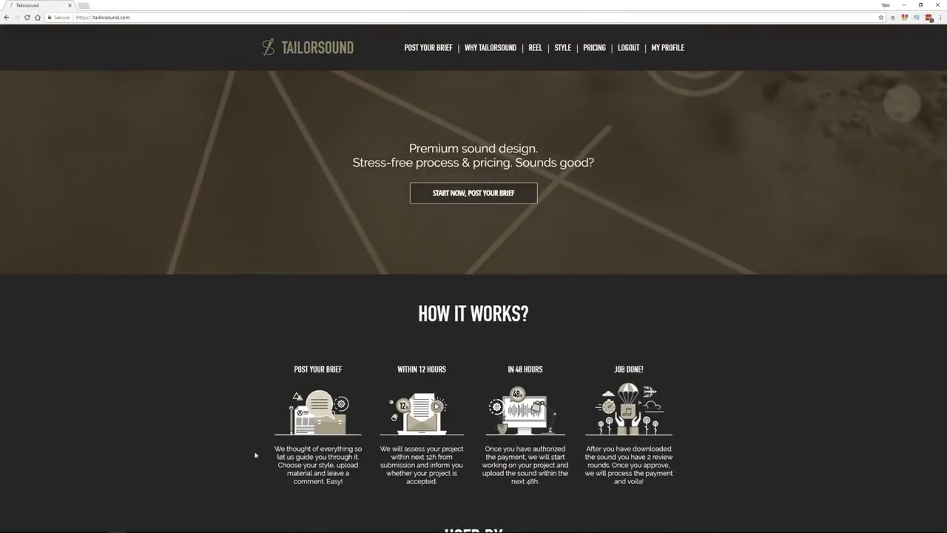
scroll(292, 423, down, 1)
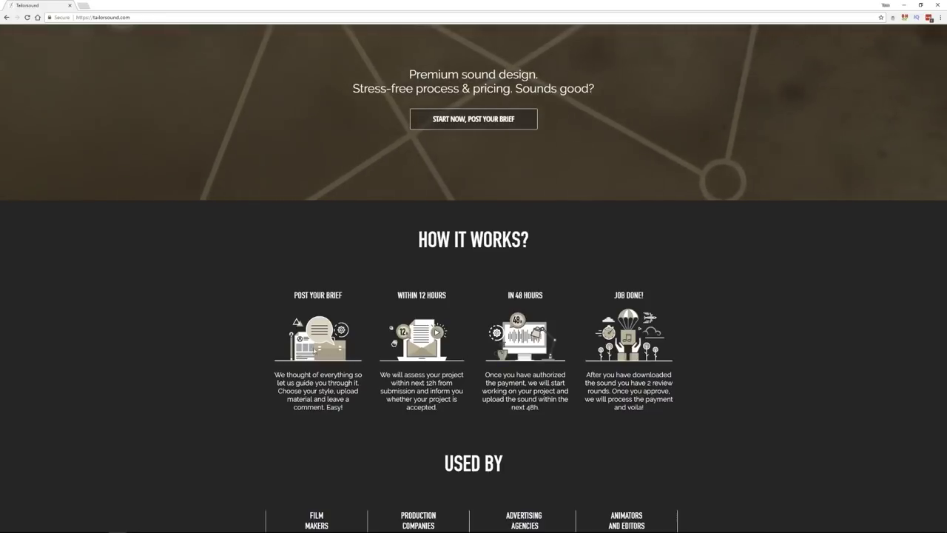
scroll(259, 371, down, 1)
scroll(258, 371, down, 1)
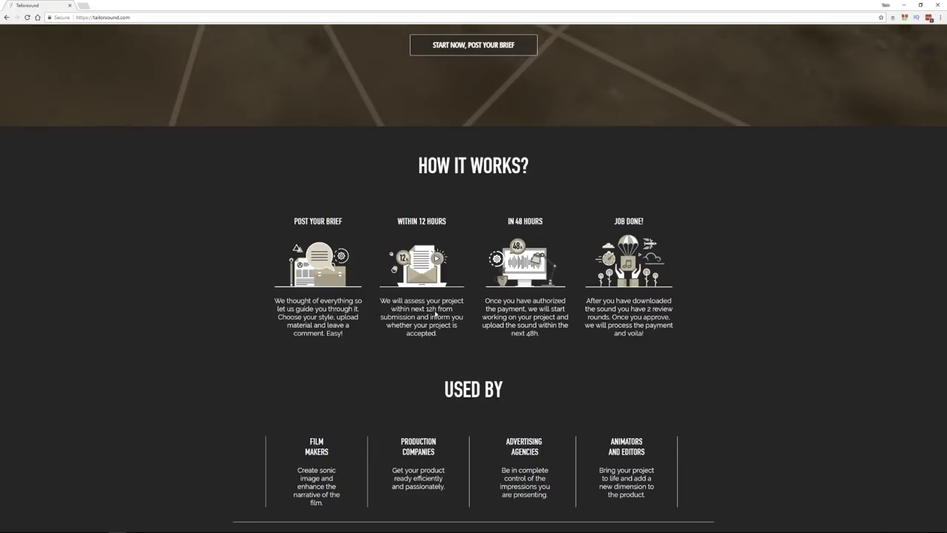
scroll(250, 338, down, 3)
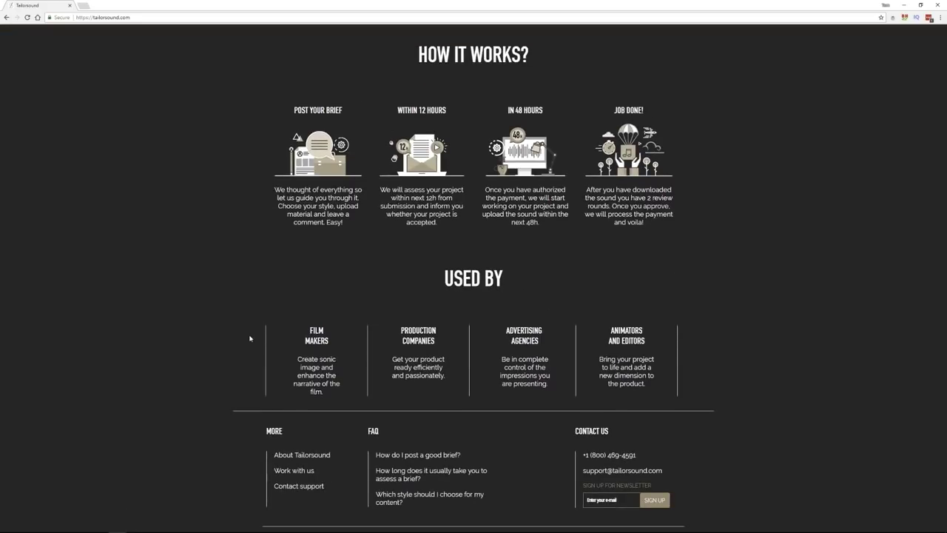
scroll(251, 338, up, 5)
scroll(245, 449, down, 1)
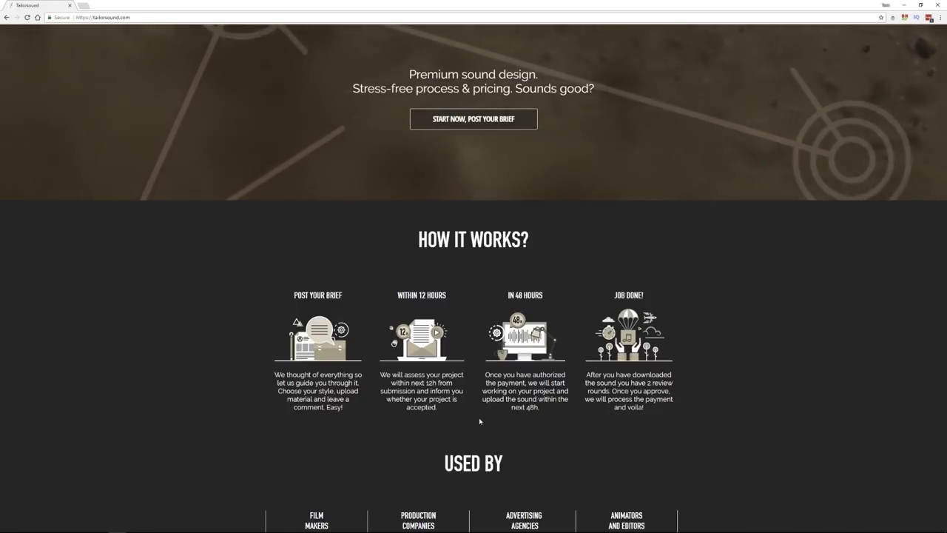
scroll(342, 438, up, 1)
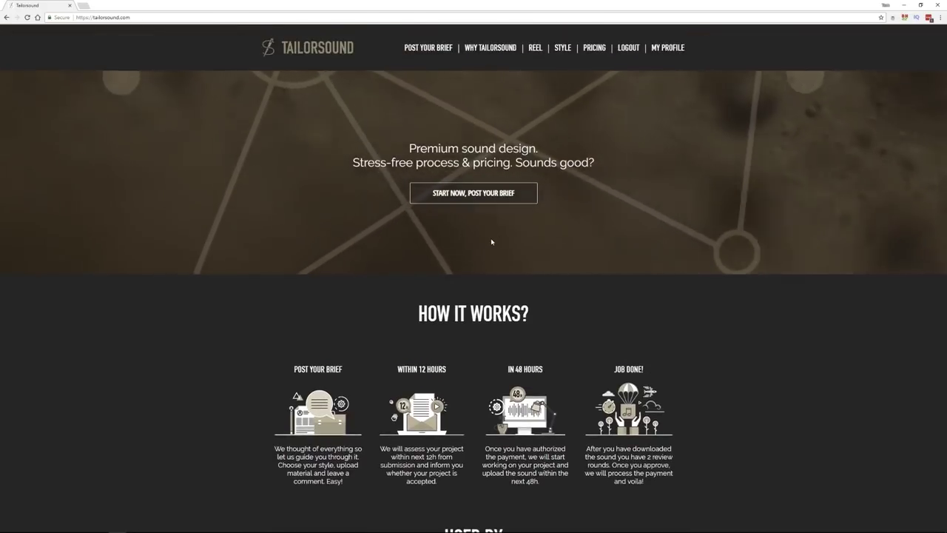
Step: Start posting a brief and watch part of the Realistic style's example video before closing it
click(477, 193)
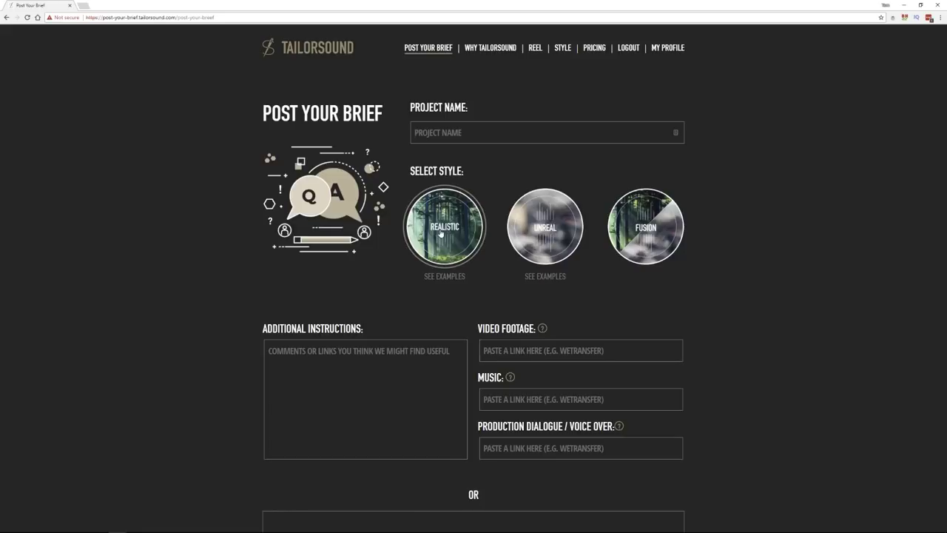
click(444, 277)
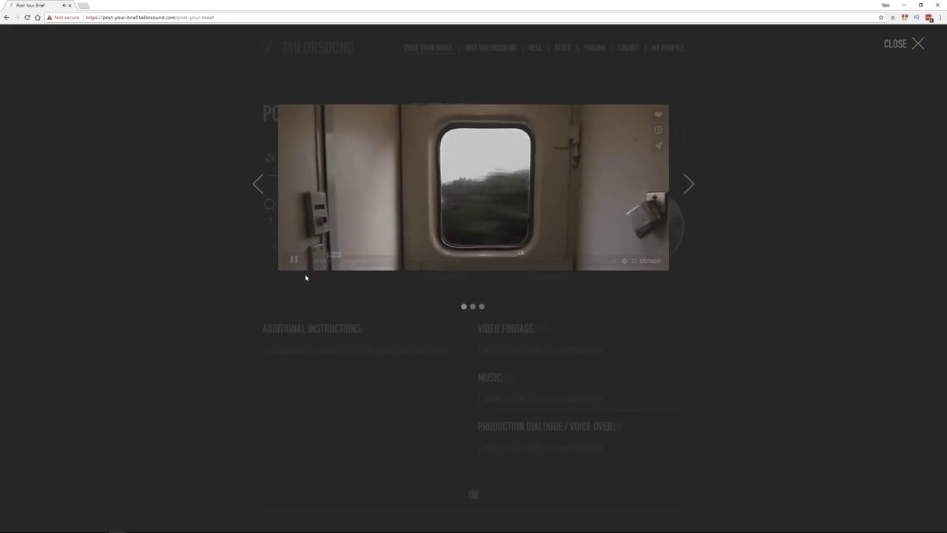
click(339, 260)
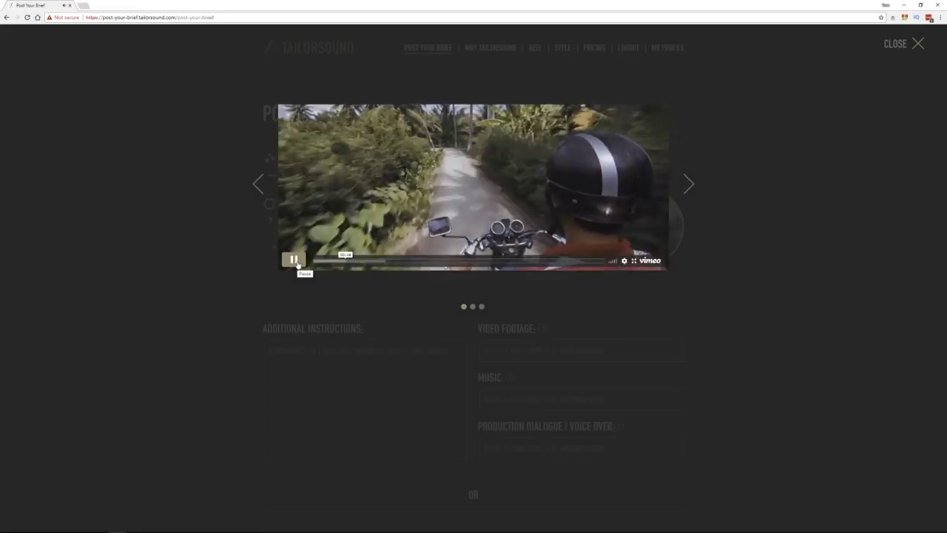
click(293, 261)
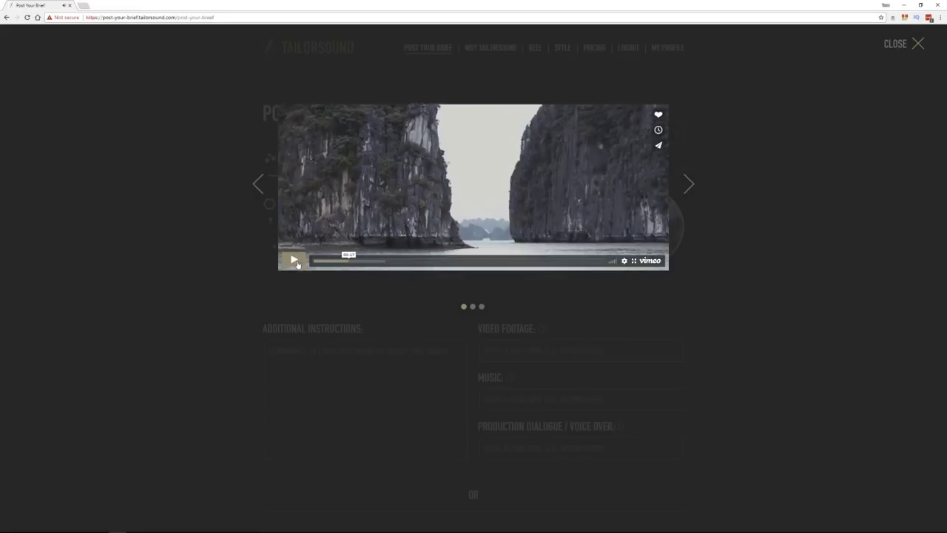
click(724, 241)
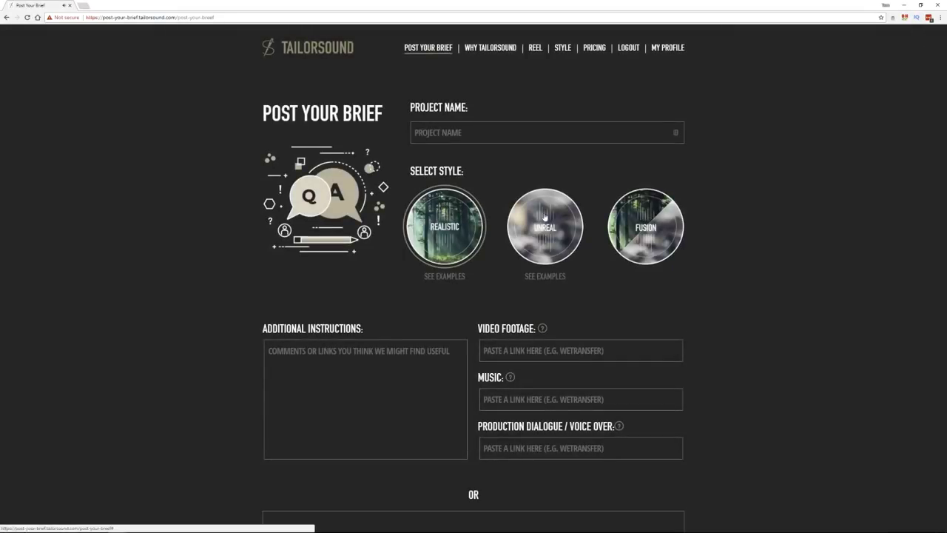
Step: Watch the Unreal style's example video, pausing at the 00:12 shot and replaying it from an earlier point
click(546, 276)
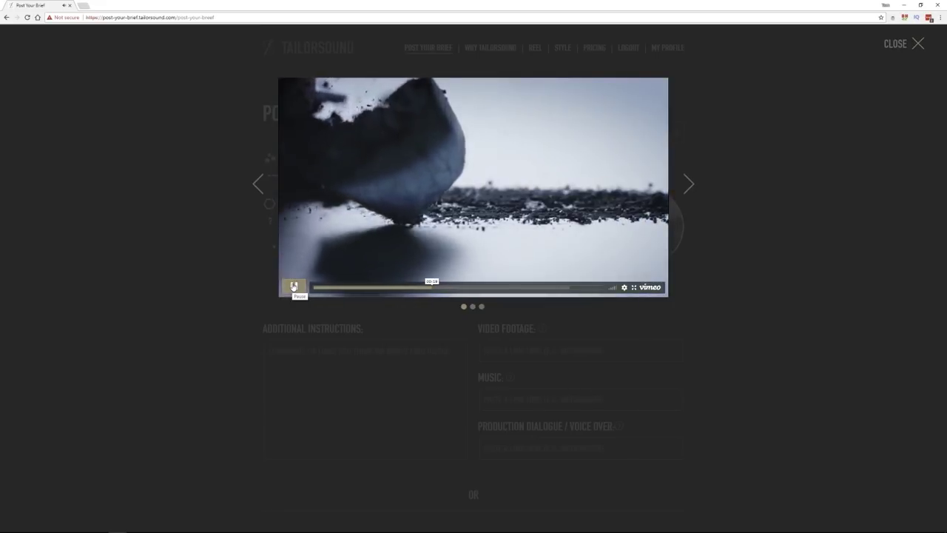
click(293, 286)
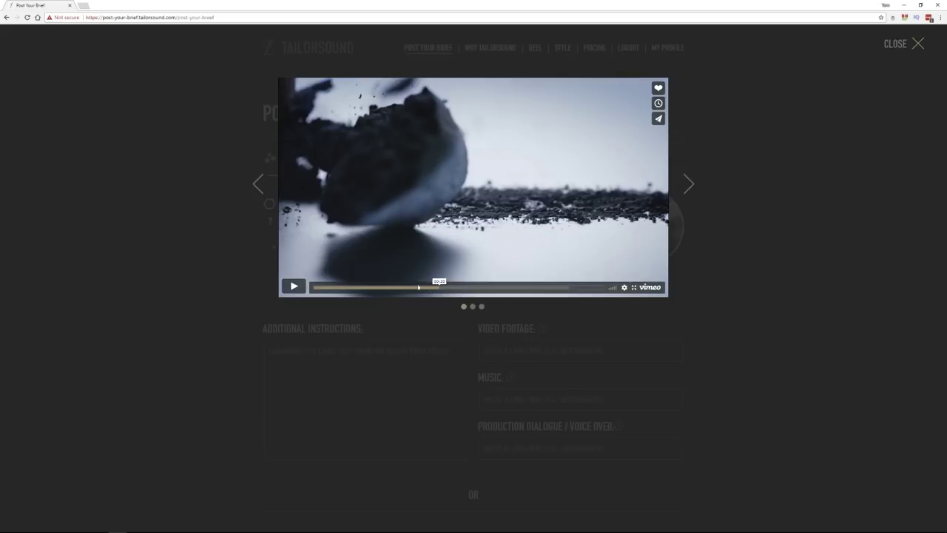
click(383, 288)
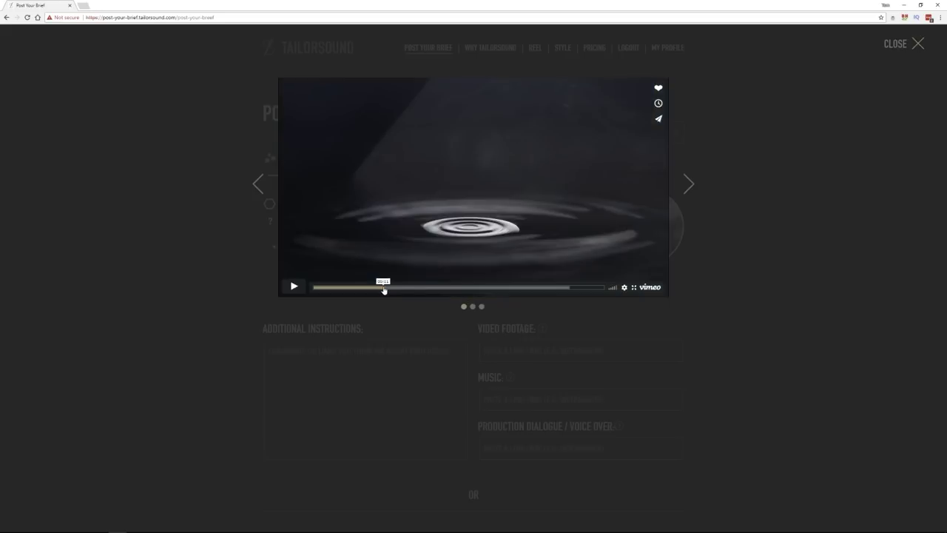
click(391, 289)
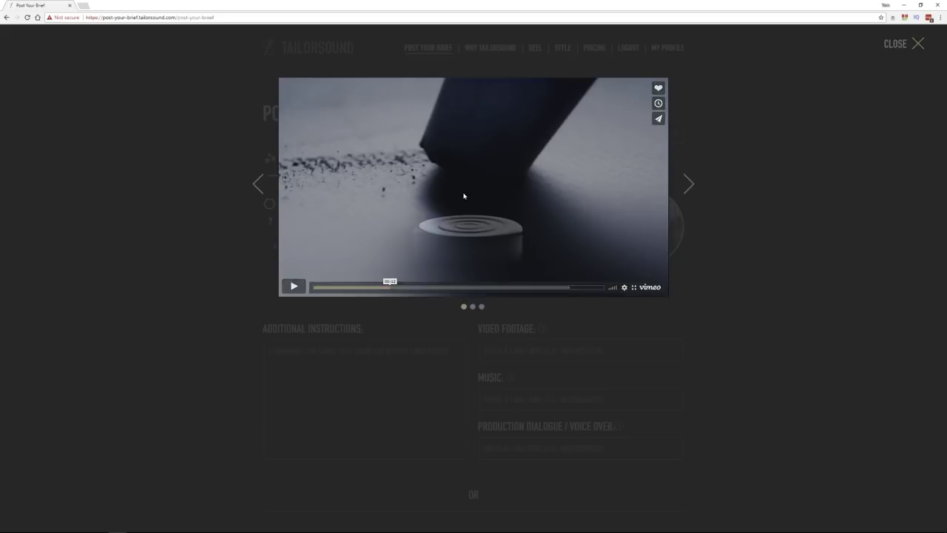
mouse_move(464, 197)
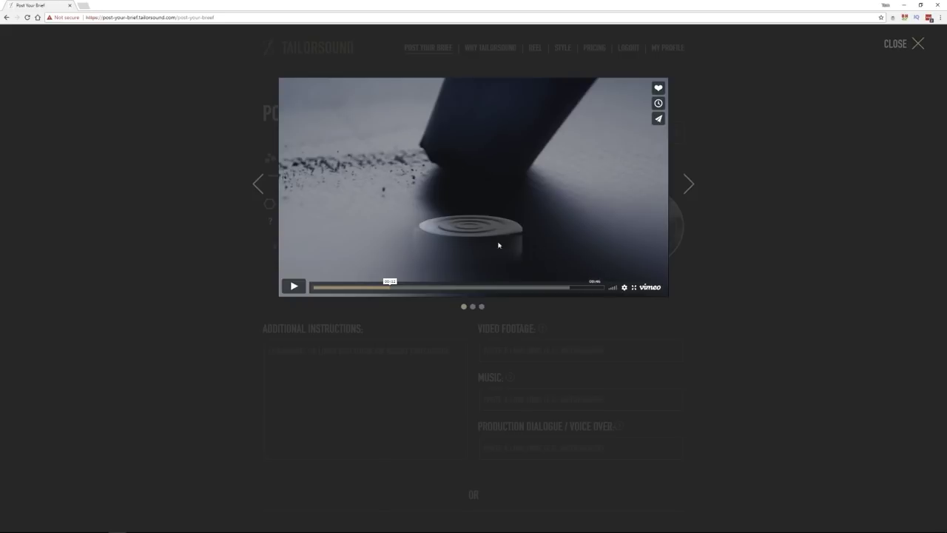
click(343, 289)
click(293, 286)
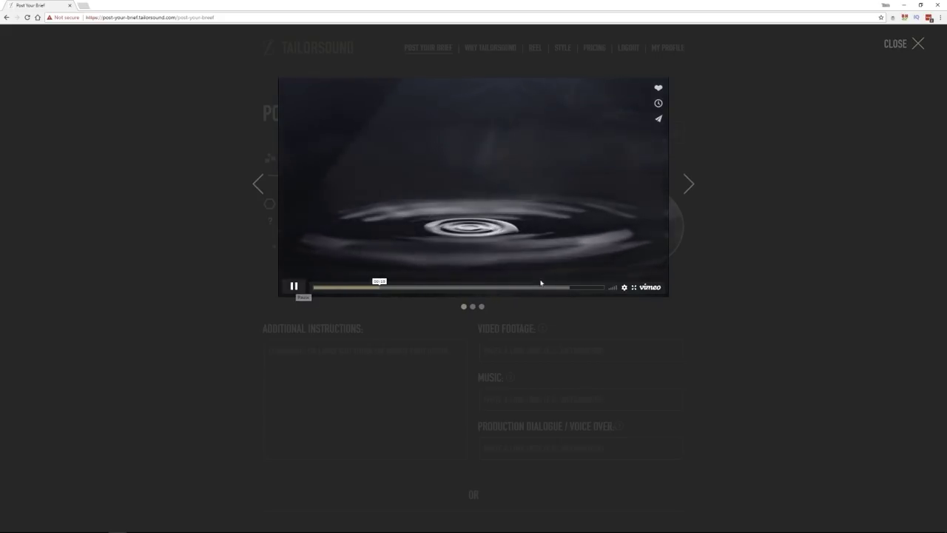
Step: Replay the water-drop shots in the Unreal example, close the video and examine the brief form's link and file upload fields
click(294, 286)
click(352, 288)
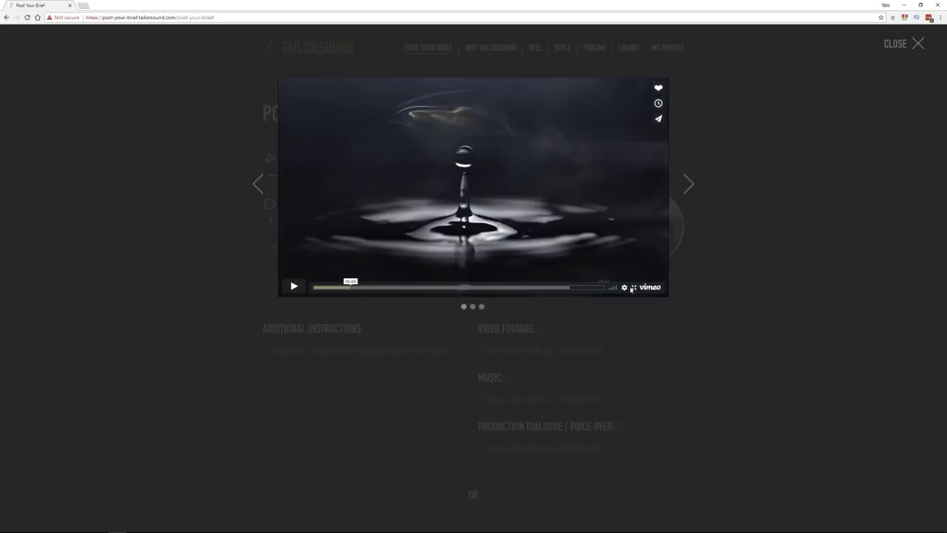
click(294, 287)
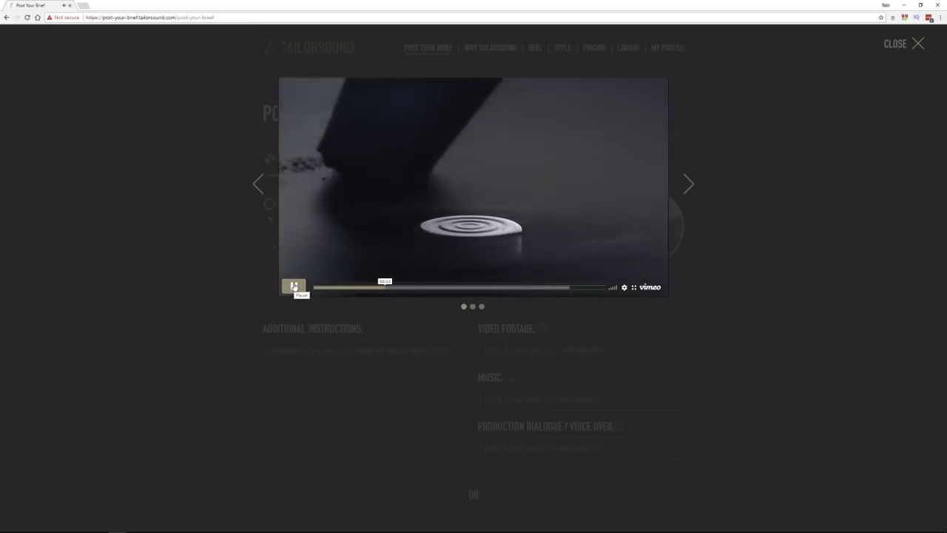
click(794, 241)
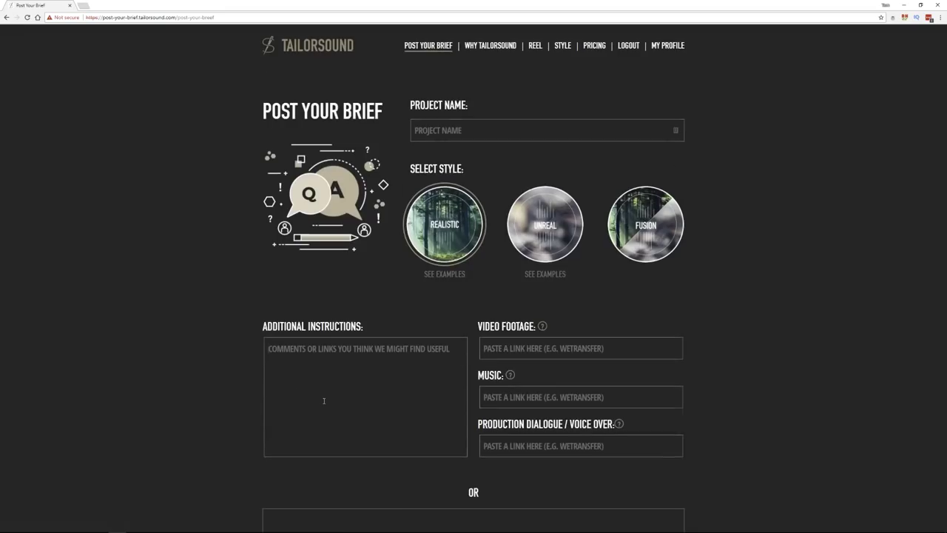
scroll(321, 395, down, 2)
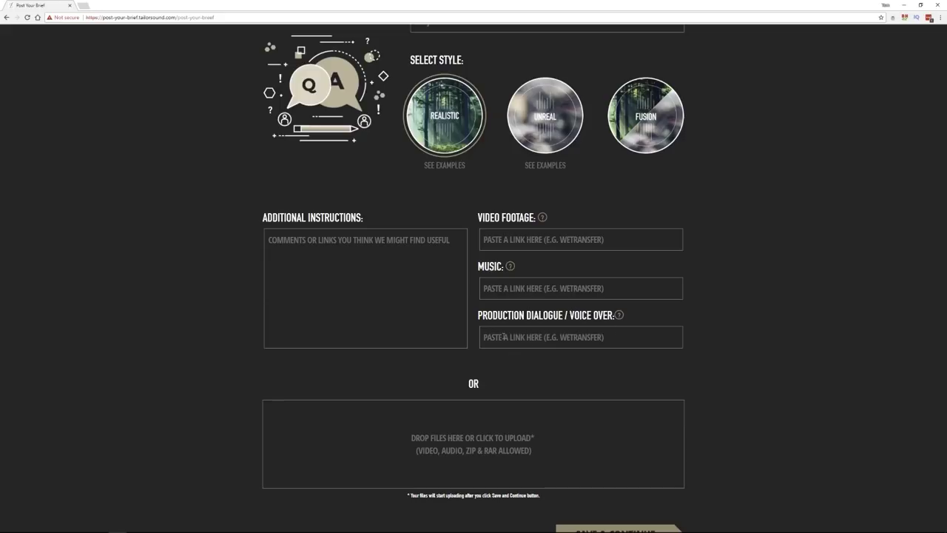
scroll(464, 440, down, 1)
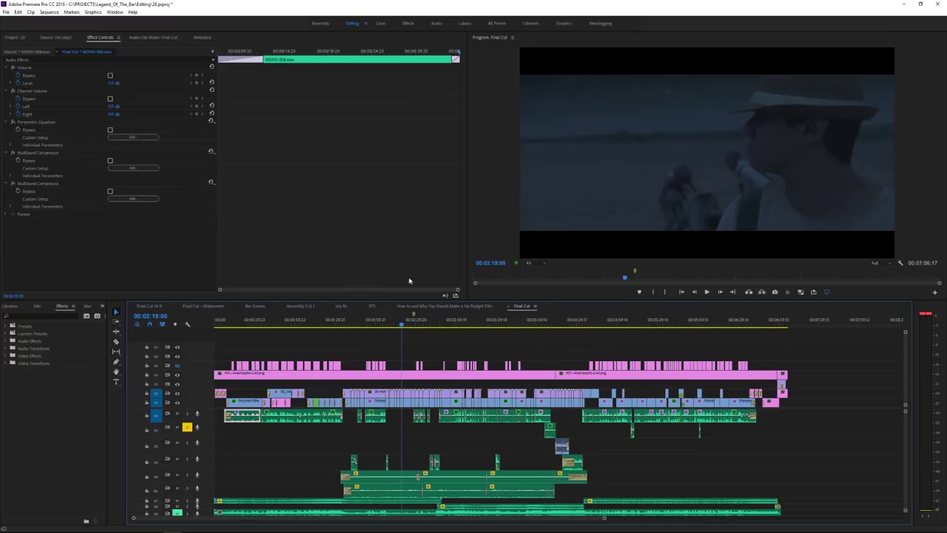
Step: In Premiere Pro, move the playhead to 00:01:44:00 in the Final Cut sequence and inspect its audio tracks
click(354, 321)
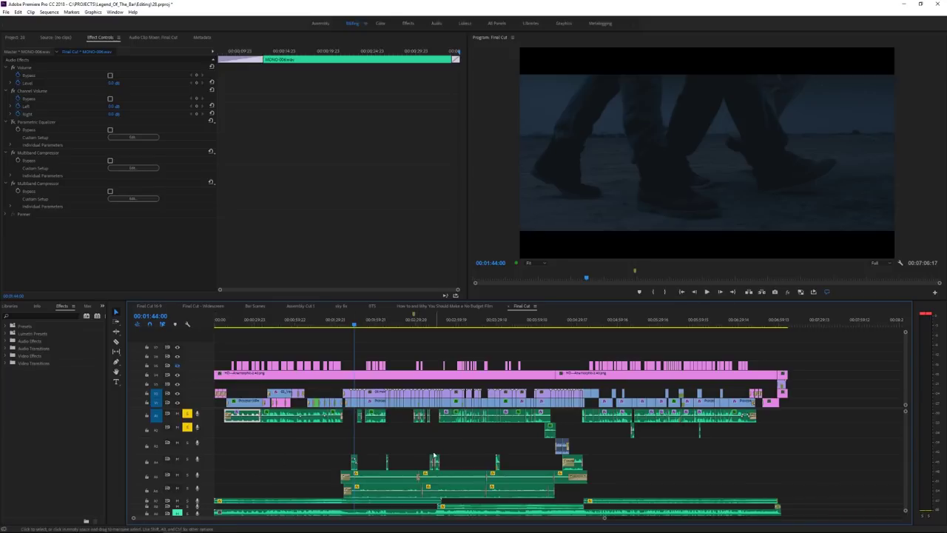
scroll(228, 449, down, 2)
scroll(218, 444, up, 2)
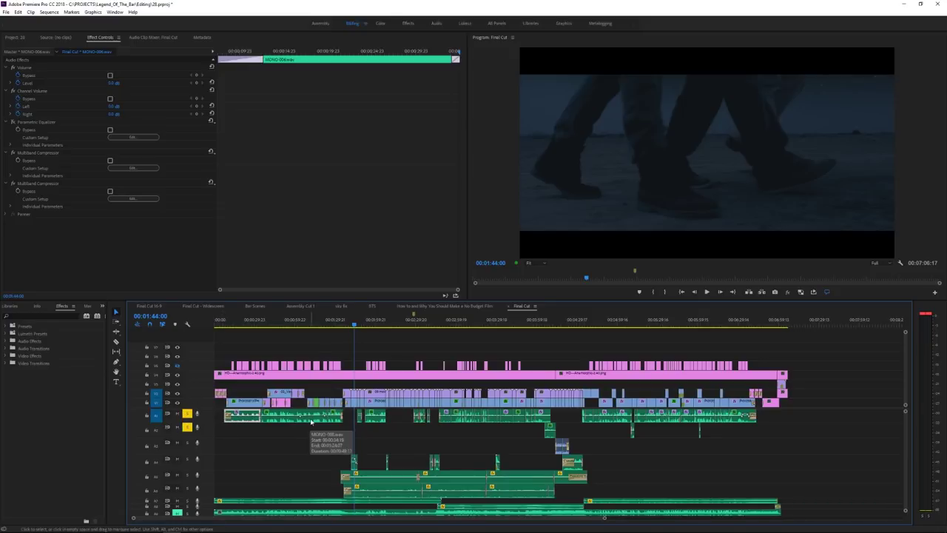
Step: Switch to File Explorer, look through the extracted audio in the Production Sound - Legend Of The Bar folder and return to its parent folder
key(alt+Tab)
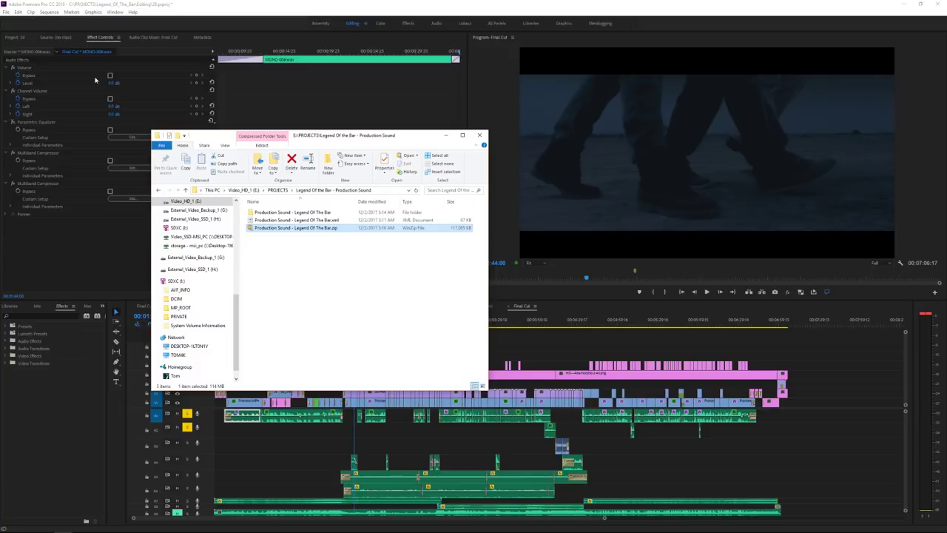
drag(284, 229, 288, 233)
click(288, 221)
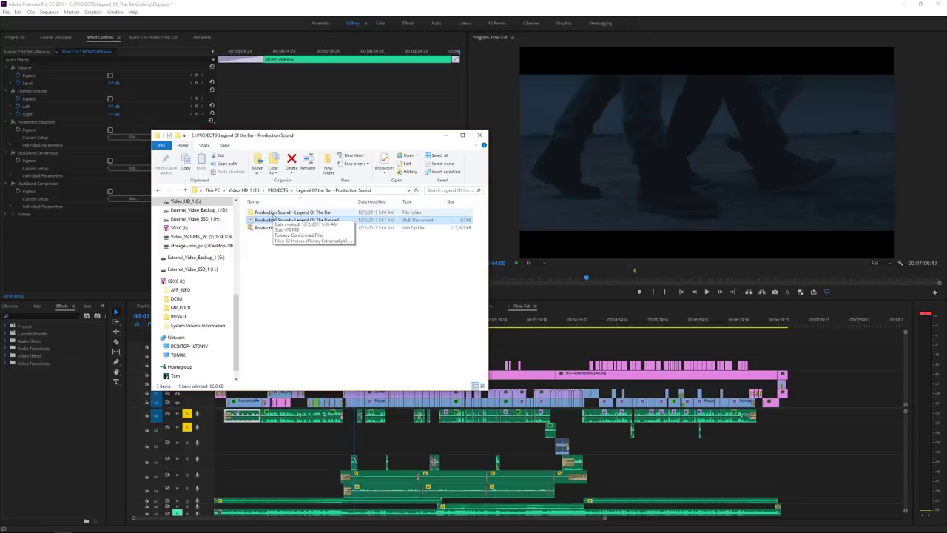
double_click(274, 214)
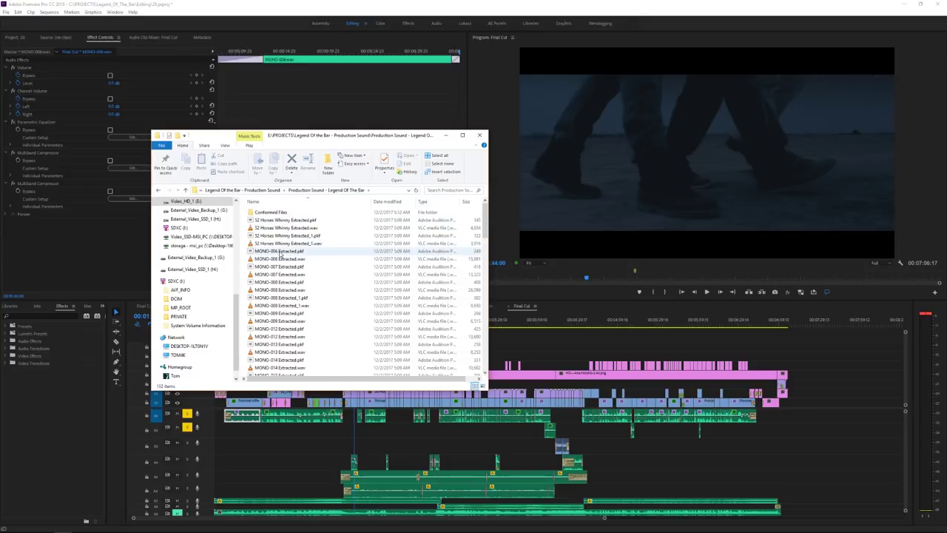
scroll(280, 255, down, 2)
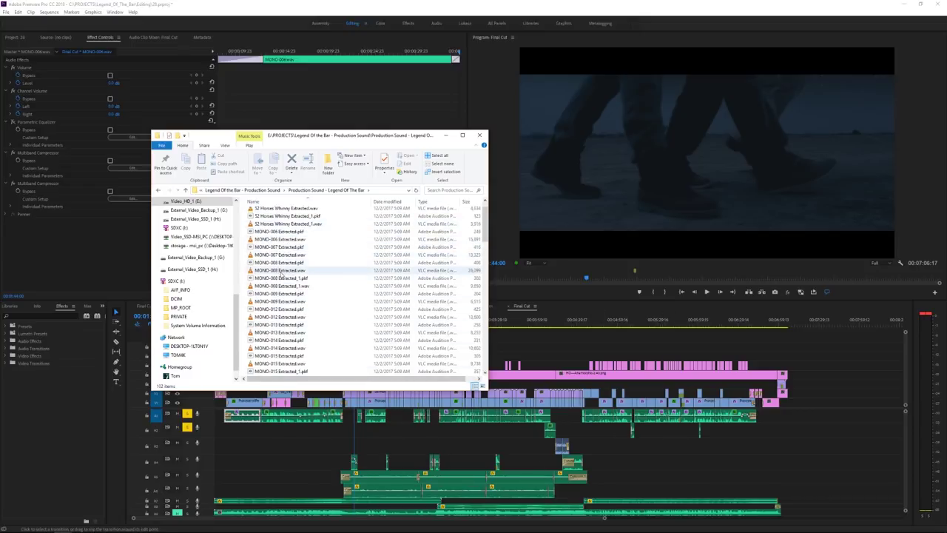
scroll(296, 273, down, 1)
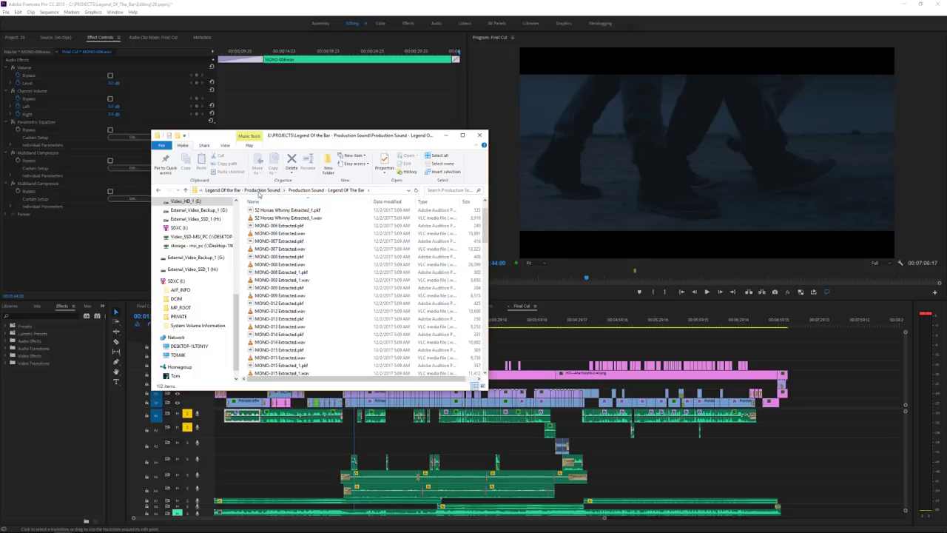
click(259, 191)
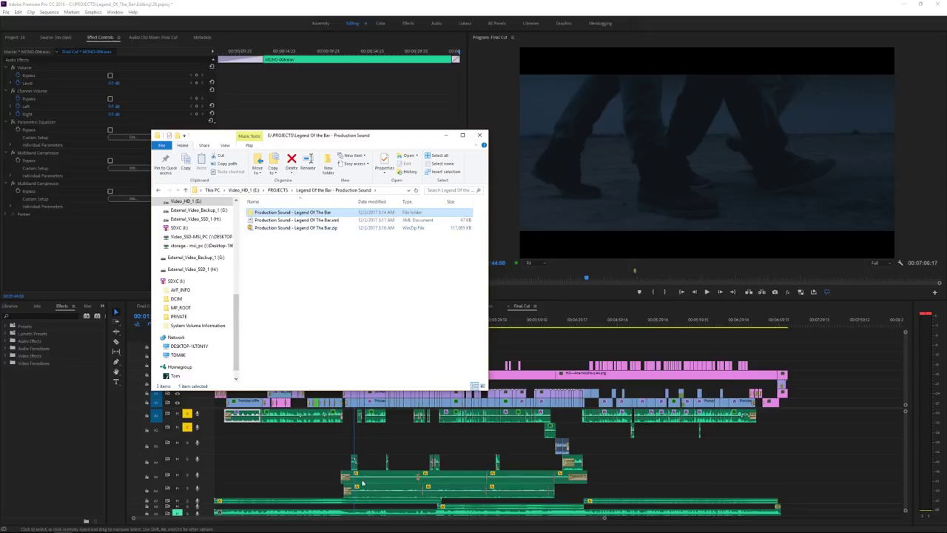
Step: Return to Premiere Pro and show the Edit in Adobe Audition options for sending out the sequence
key(alt+Tab)
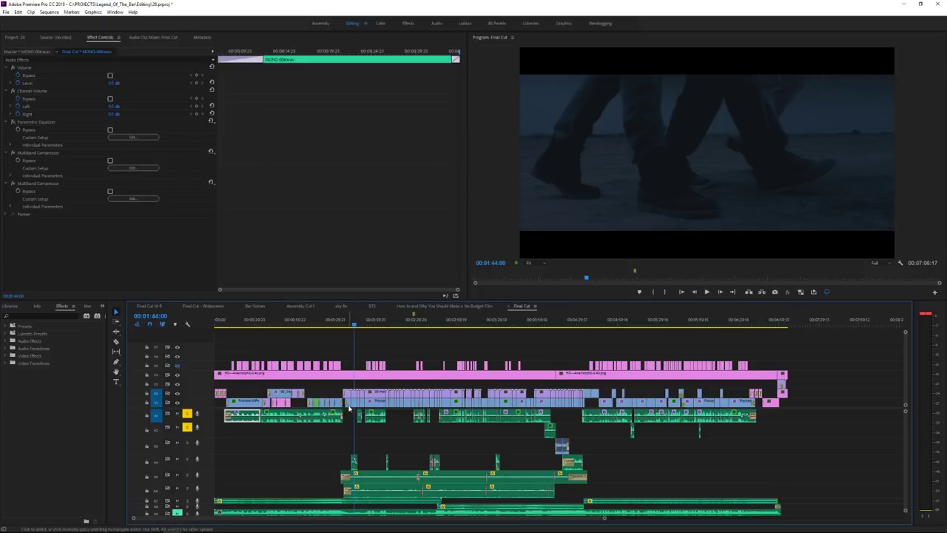
click(17, 13)
mouse_move(61, 203)
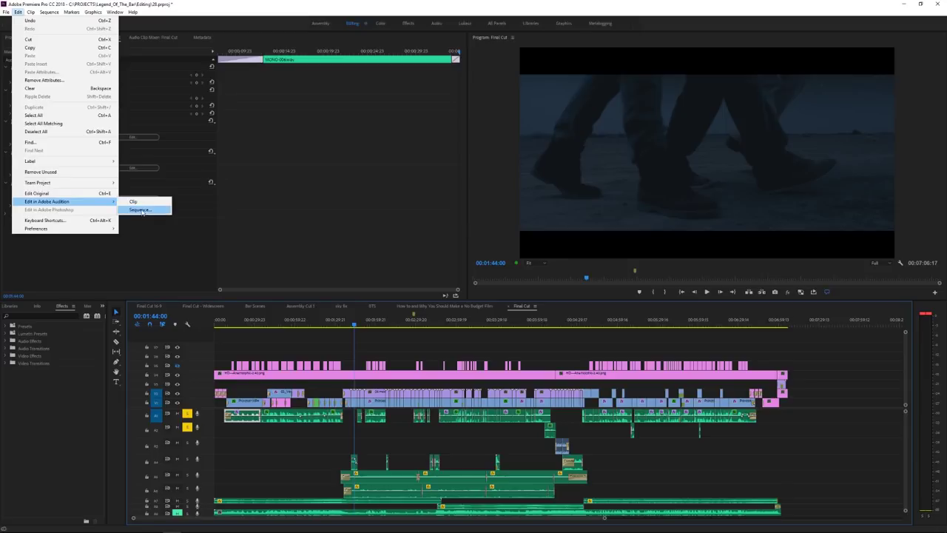
mouse_move(153, 527)
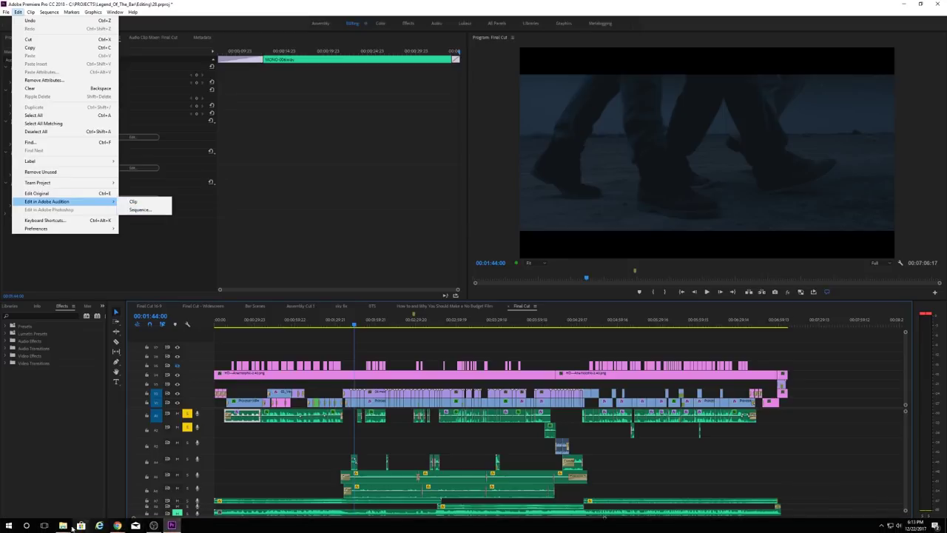
Step: Switch to File Explorer, select Production Sound - Legend Of The Bar.zip and view its content summary
click(63, 526)
click(116, 500)
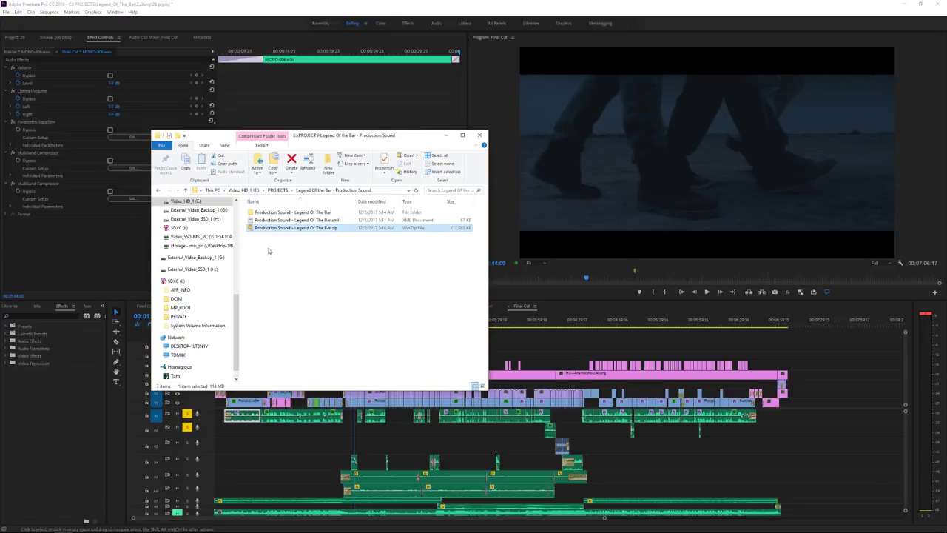
ctrl+click(254, 229)
click(252, 229)
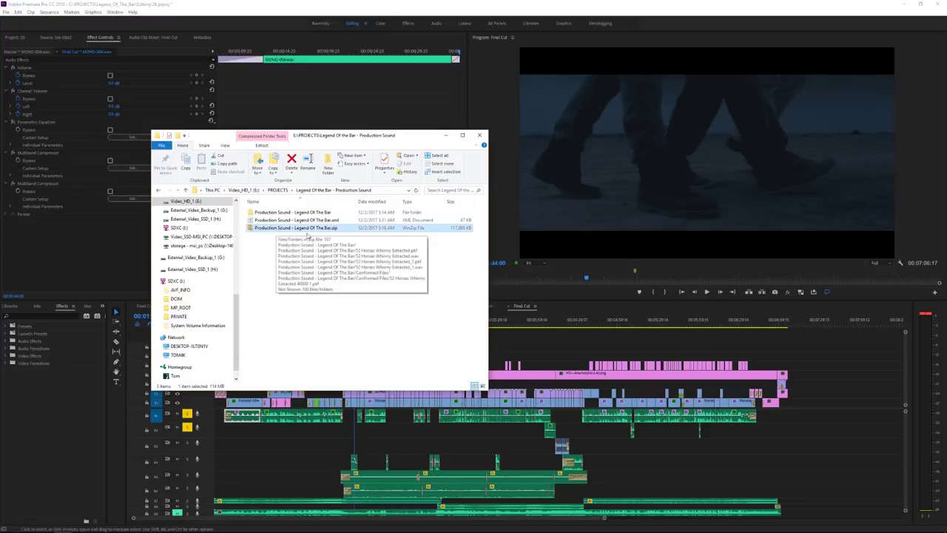
mouse_move(321, 232)
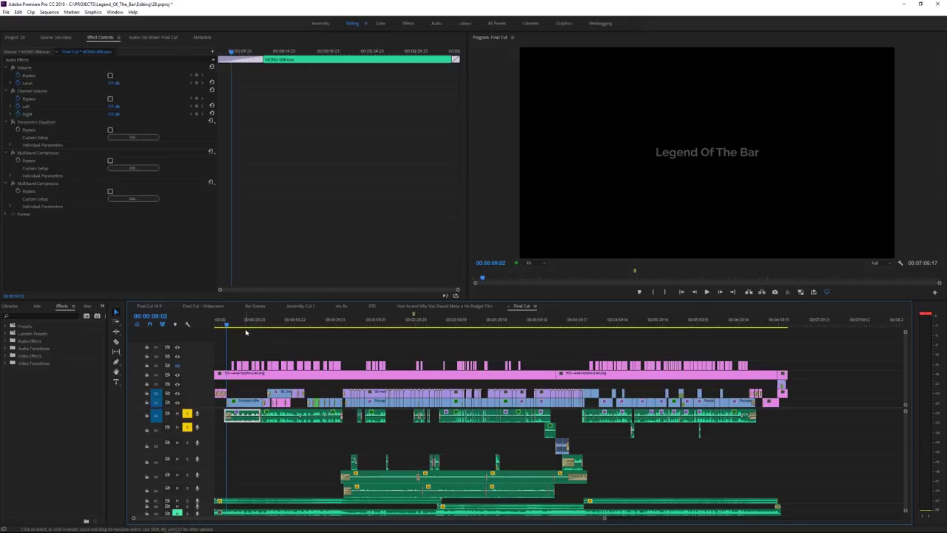
Step: In Premiere Pro, play the opening dialogue with track A1 soloed, then turn off its solo and listen to the music mix
key(space)
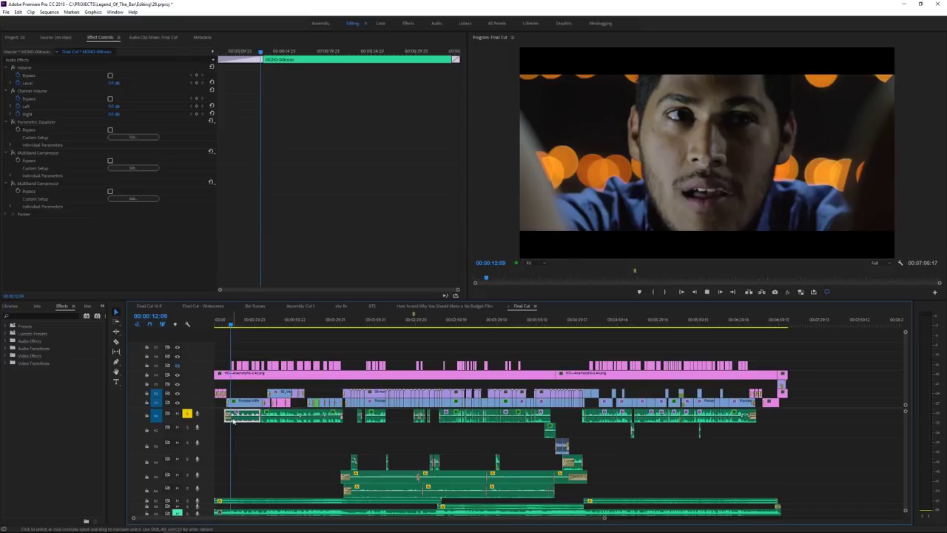
key(space)
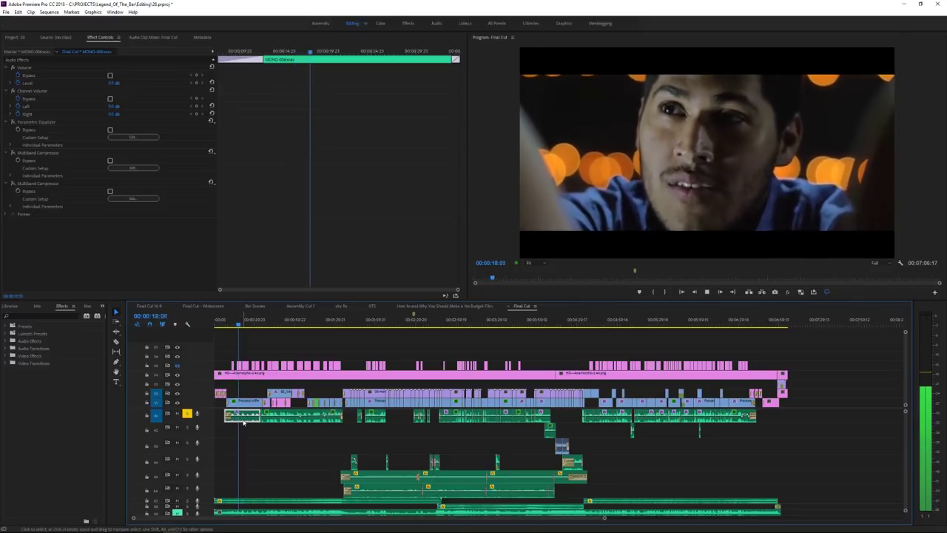
key(space)
click(15, 187)
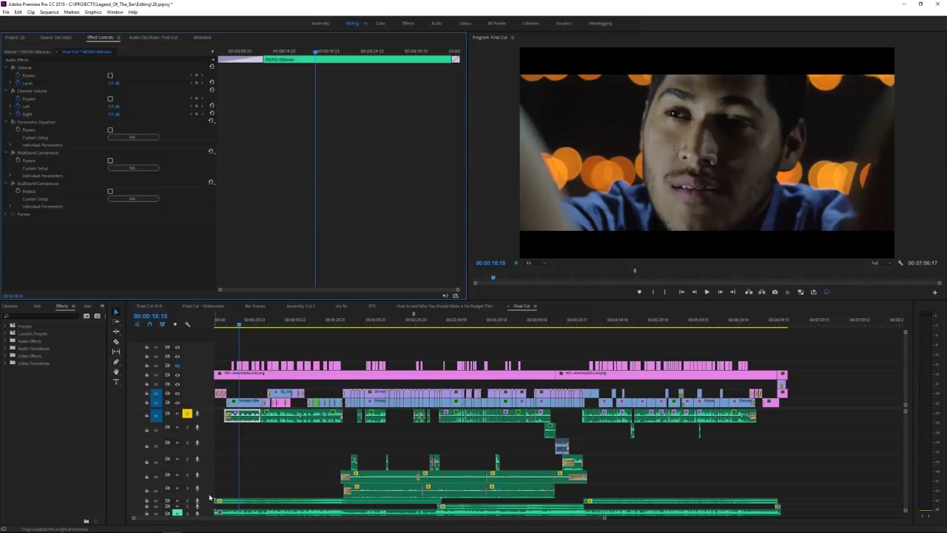
click(187, 415)
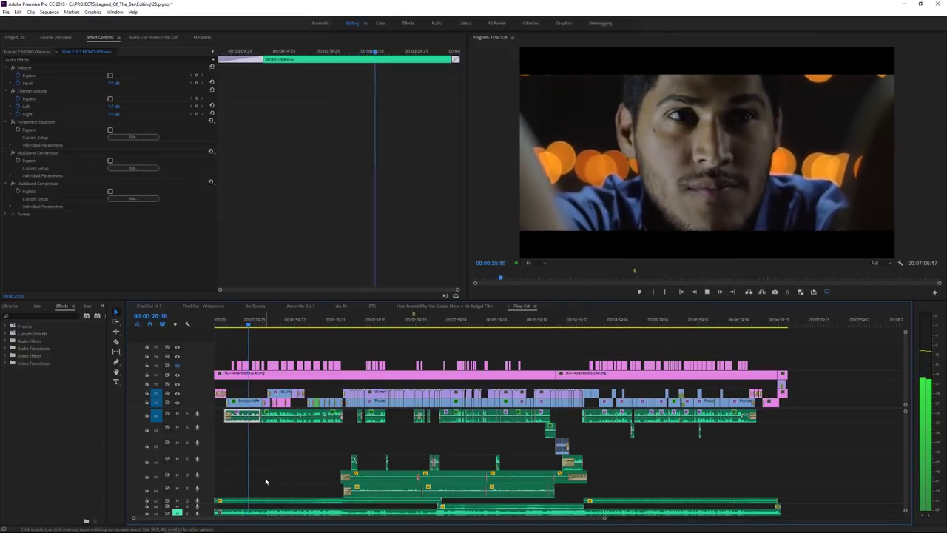
key(space)
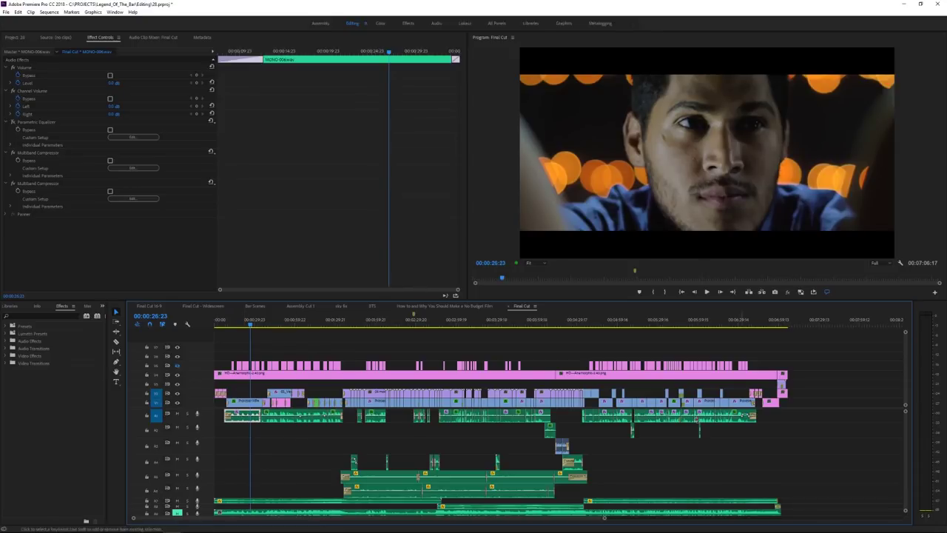
Step: Unmute and solo the lowest audio track above the master and play it under the opening close-up
scroll(905, 427, down, 2)
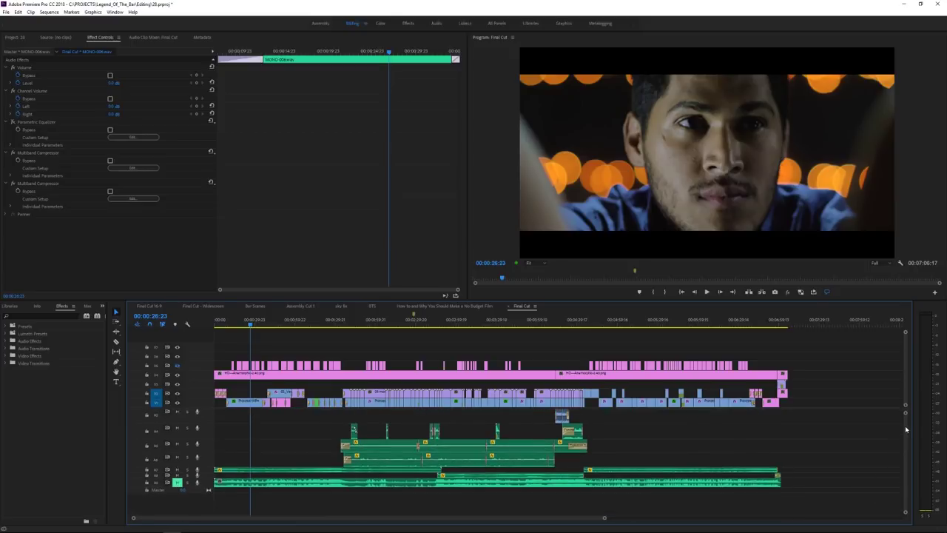
click(186, 483)
click(178, 483)
click(231, 324)
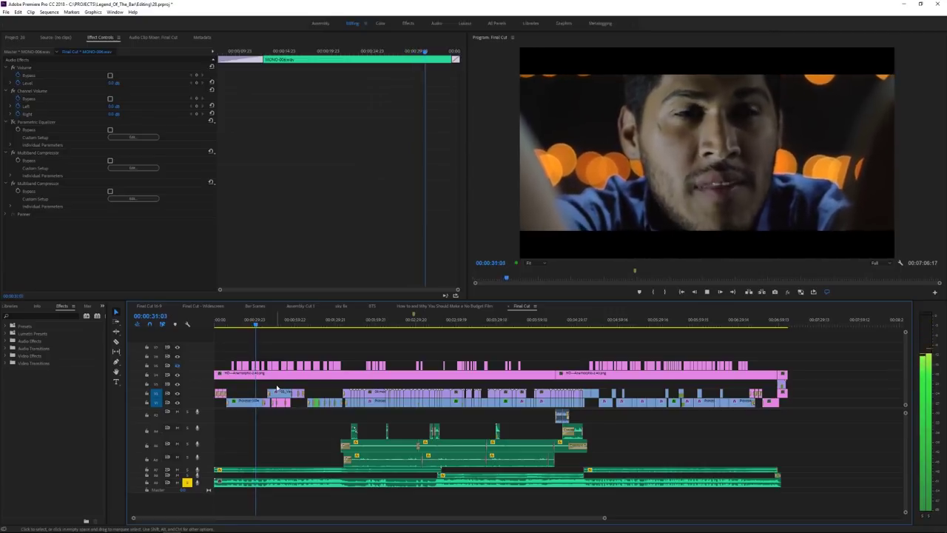
key(space)
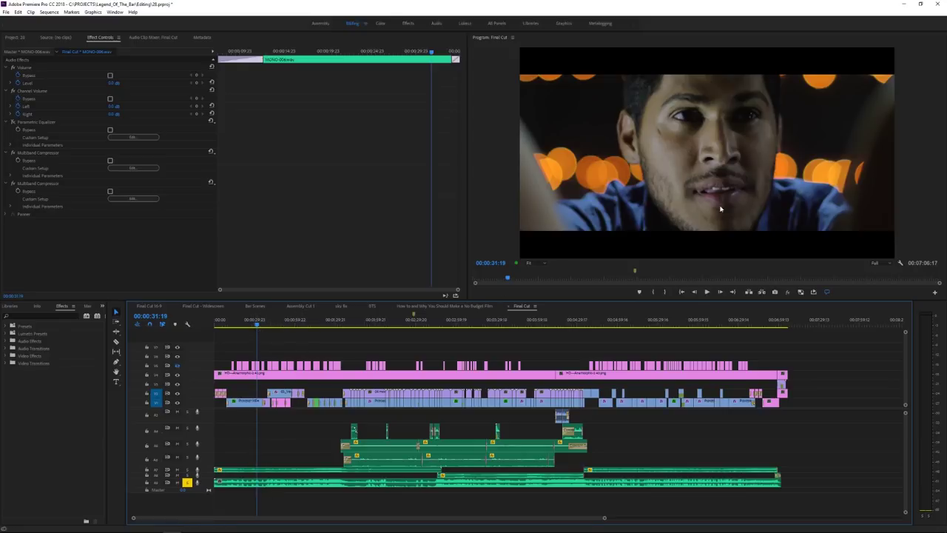
Step: Play the soloed lowest audio track from just before the battle painting through to the desert shot
click(269, 323)
key(space)
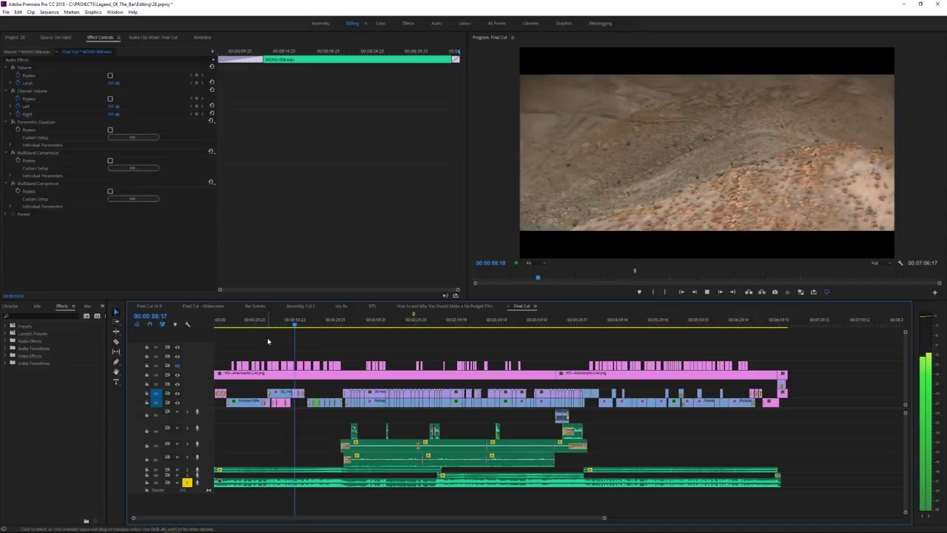
key(space)
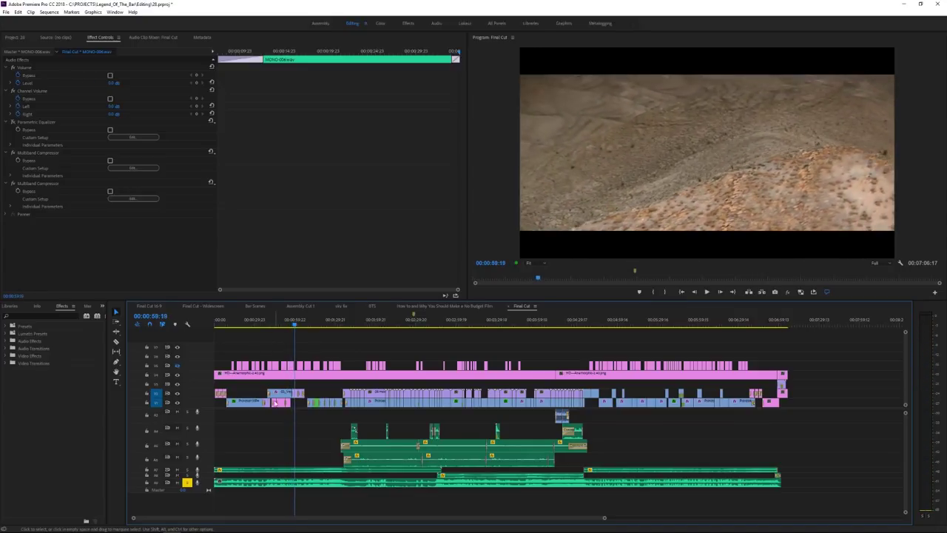
Step: Mute the lowest audio track, turn off its solo and replay the battle painting scene with the original sound
click(177, 482)
click(187, 483)
click(268, 321)
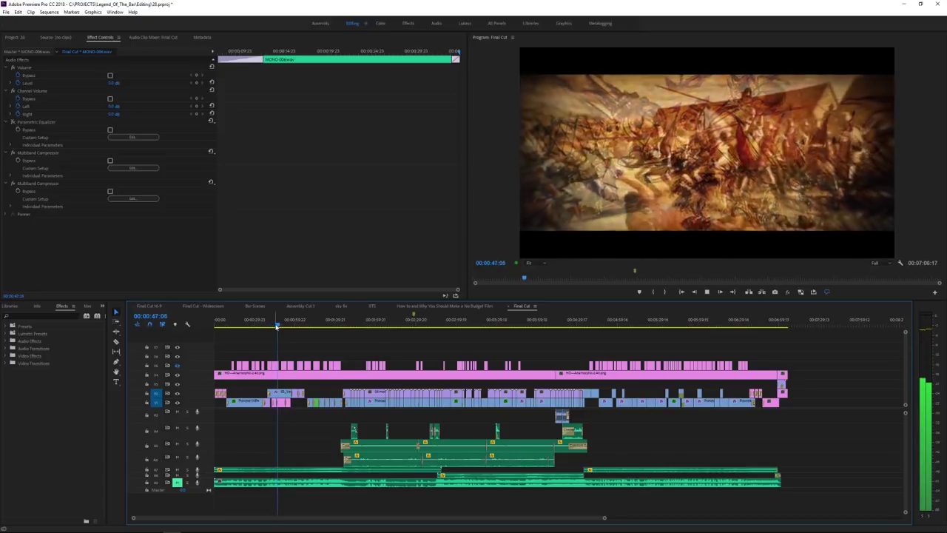
key(space)
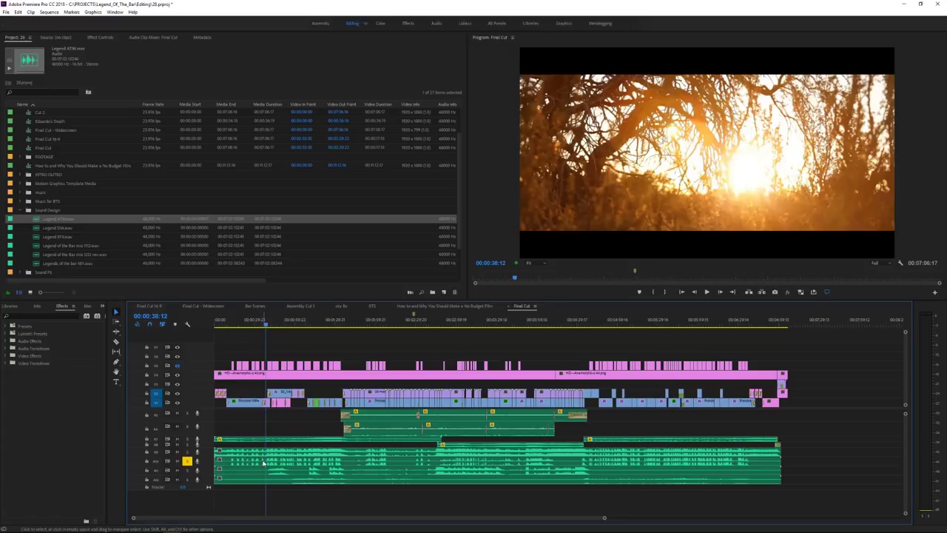
Step: Play the soloed third-from-last audio track from 00:00:38:12, then solo the track beneath it instead and replay the battle painting scene
key(space)
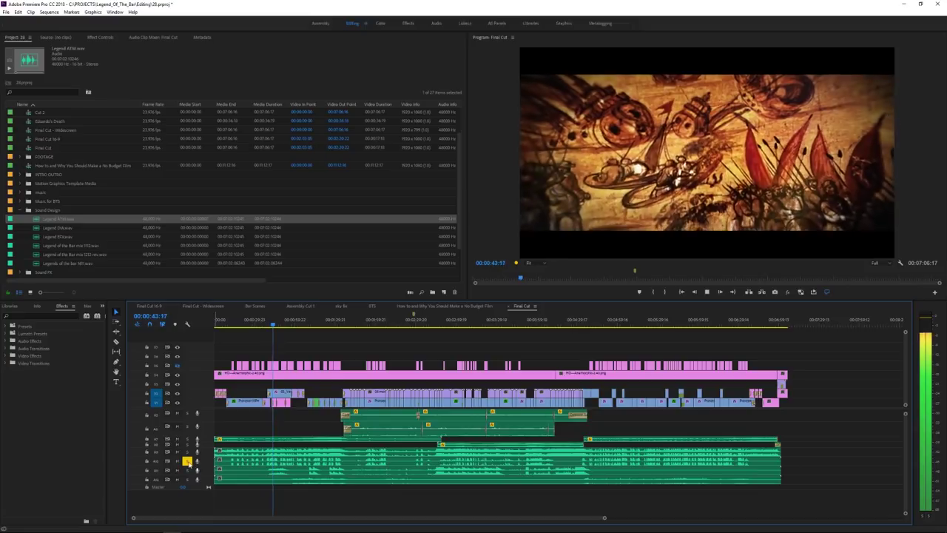
key(space)
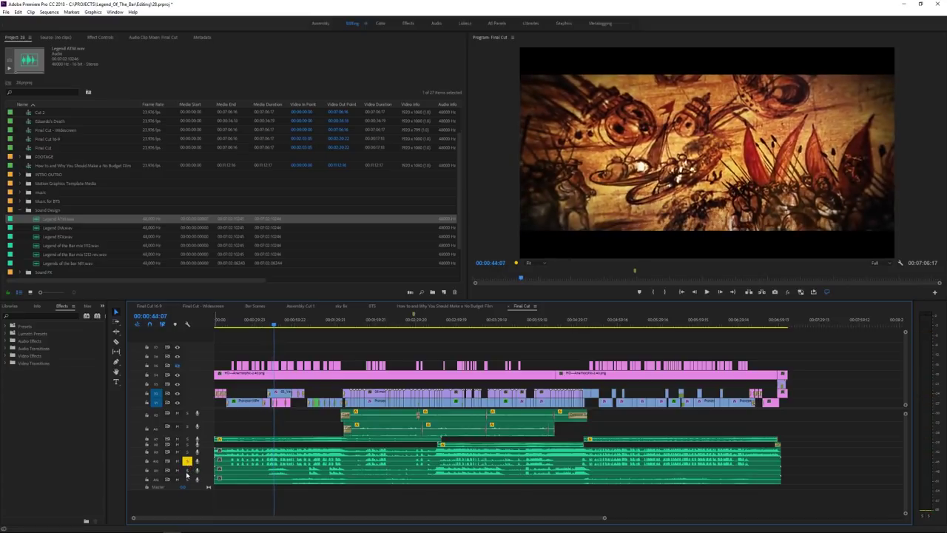
click(188, 470)
click(187, 461)
click(268, 324)
key(space)
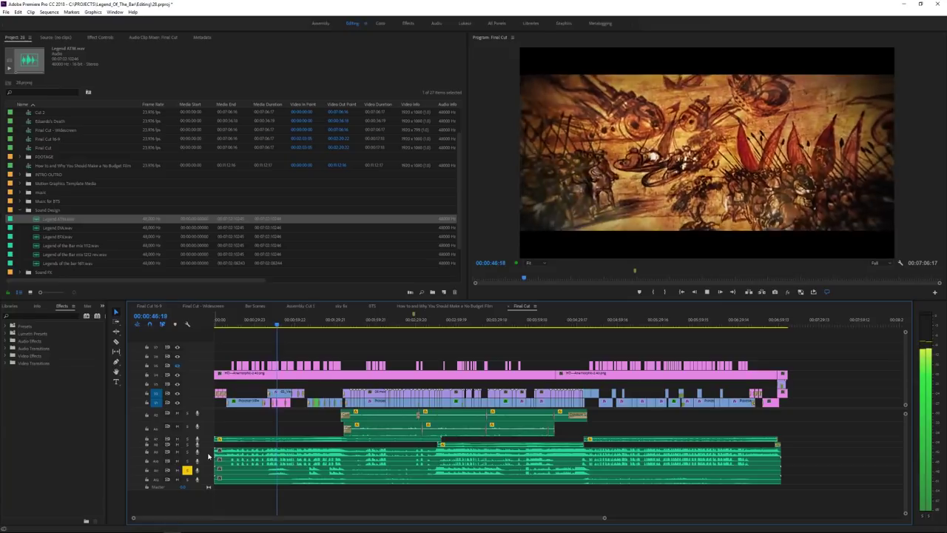
key(space)
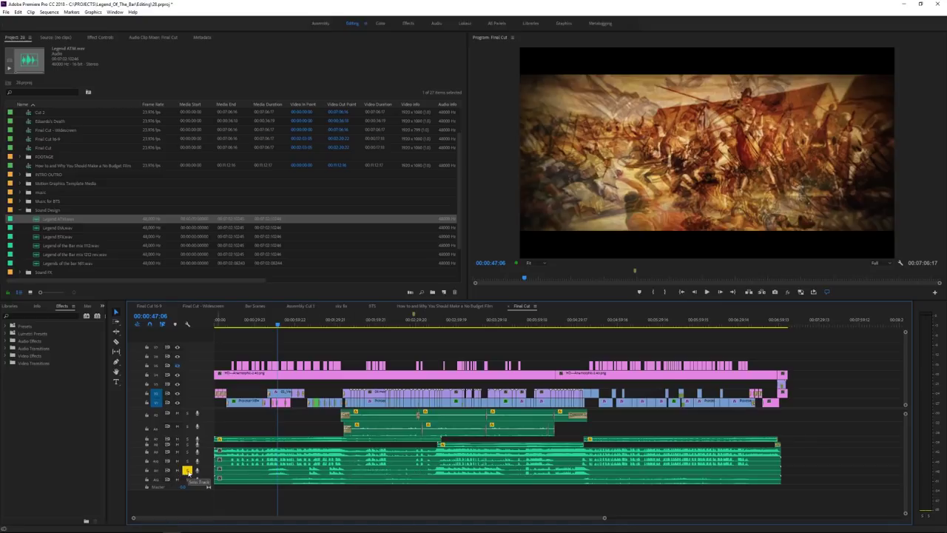
Step: Jump to the map shot at 00:00:57:12, solo the lowest audio track instead of the one above it and play through the desert shot
click(292, 324)
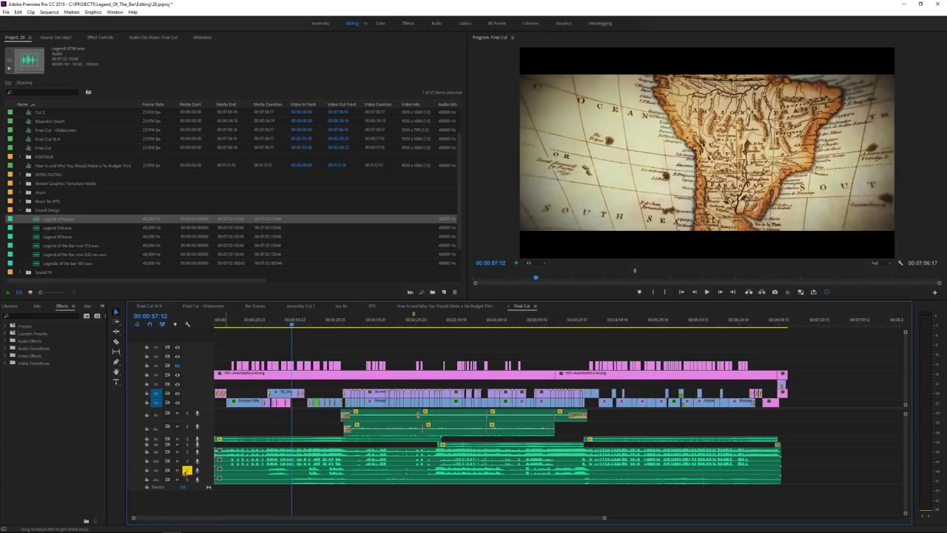
click(187, 471)
click(187, 480)
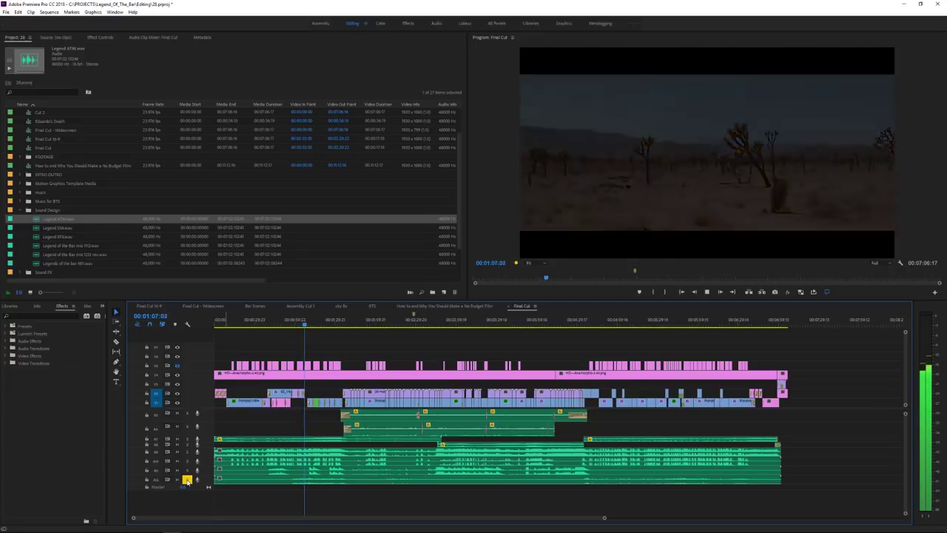
key(space)
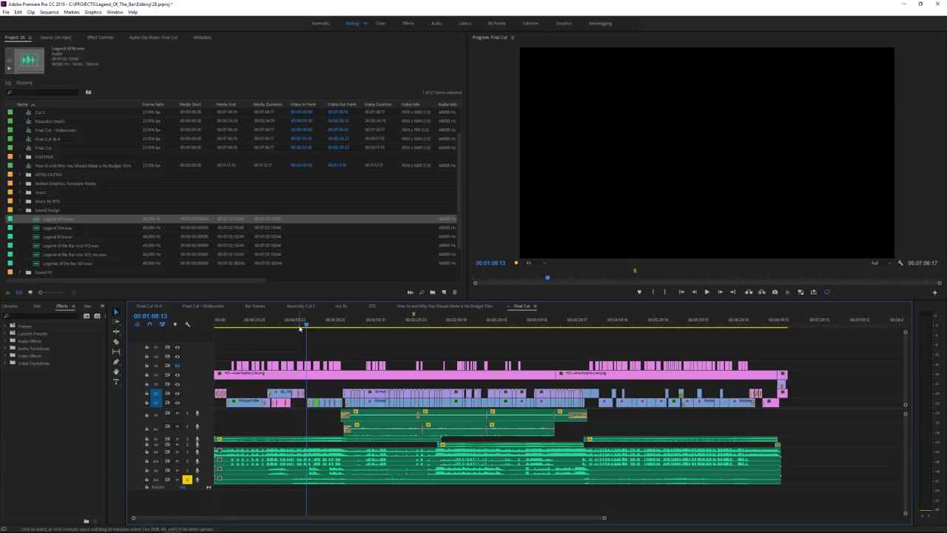
Step: Move to the night shot of three men at 00:01:44:13, solo only the second-from-last audio track and play the scene
drag(298, 325, 355, 326)
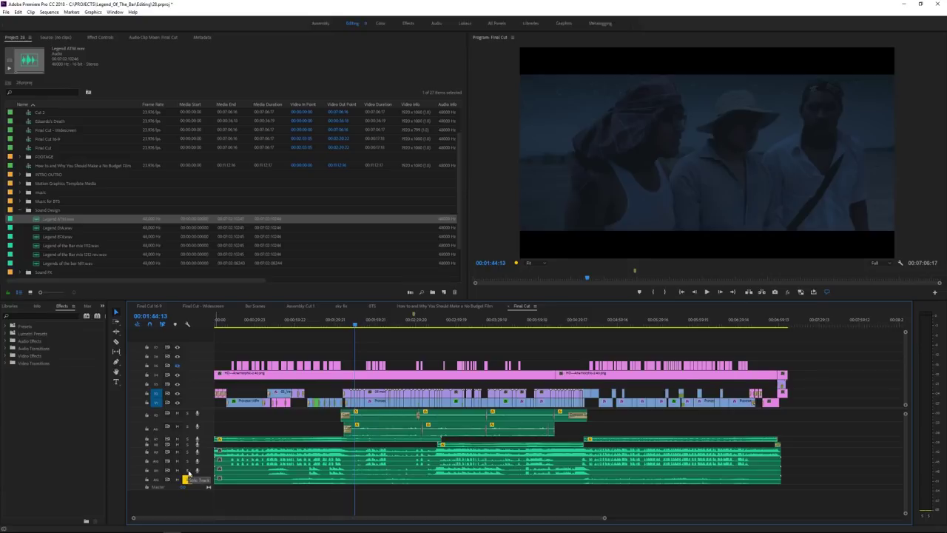
click(187, 471)
key(space)
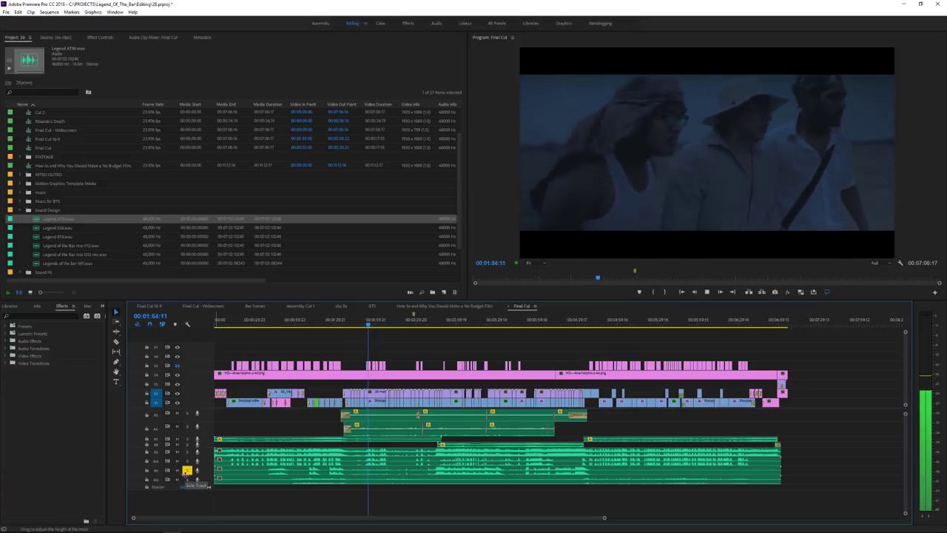
key(space)
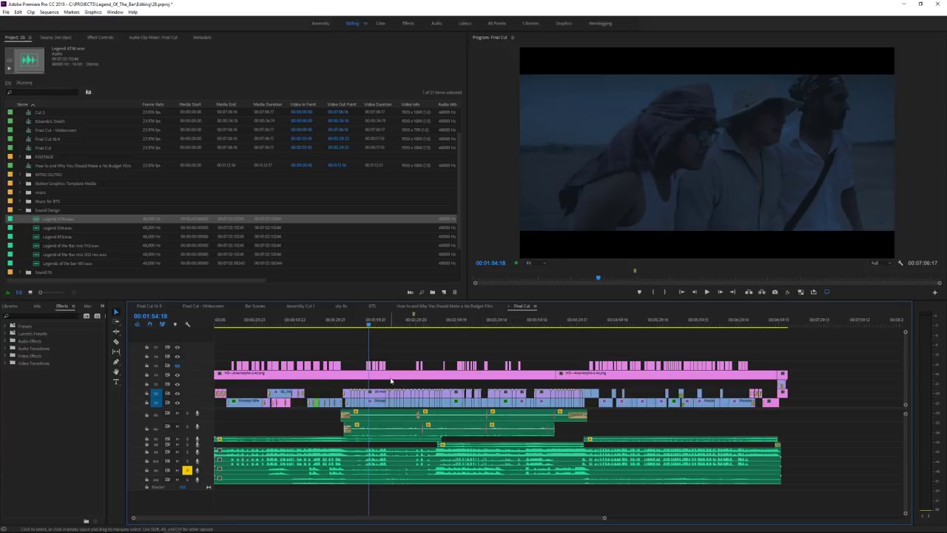
Step: Replay the three men's night scene with the lowest audio track soloed, then switch the solo to the fourth-from-last track
click(372, 328)
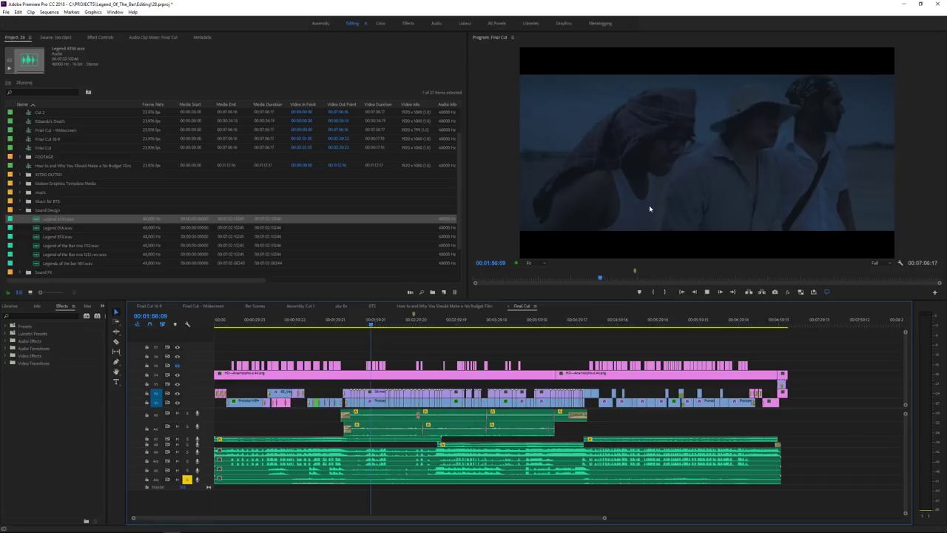
key(space)
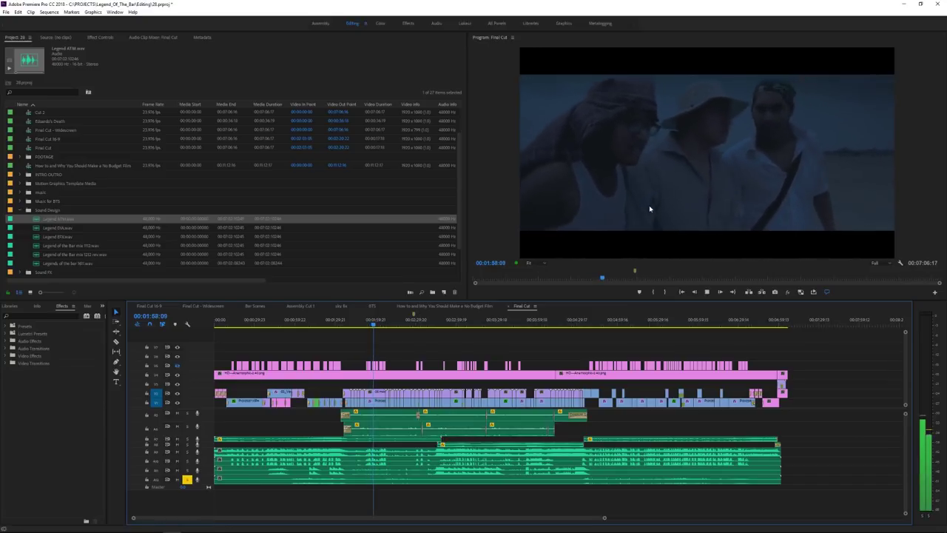
click(187, 451)
click(188, 479)
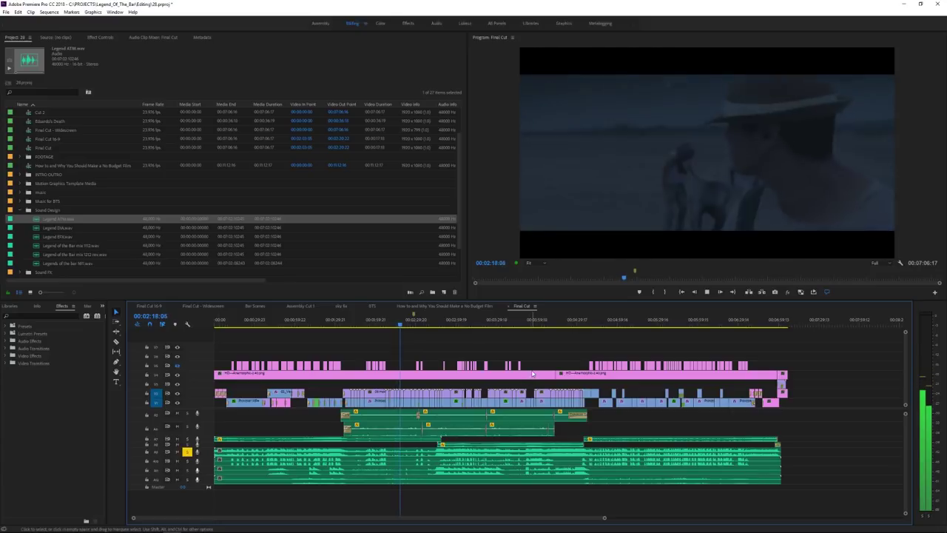
Step: Jump to the bar scene at 00:04:38:10, solo only the first audio track and play the original dialogue
click(589, 320)
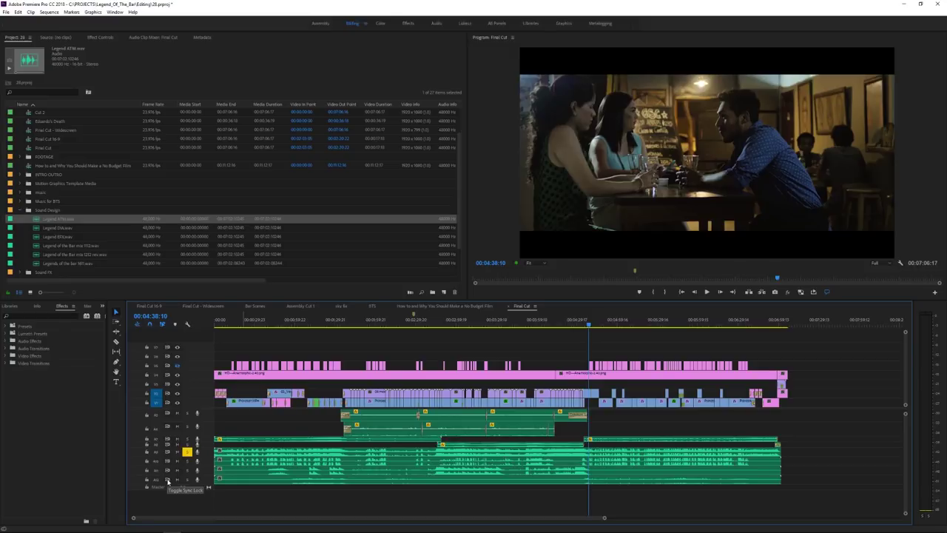
scroll(167, 481, up, 3)
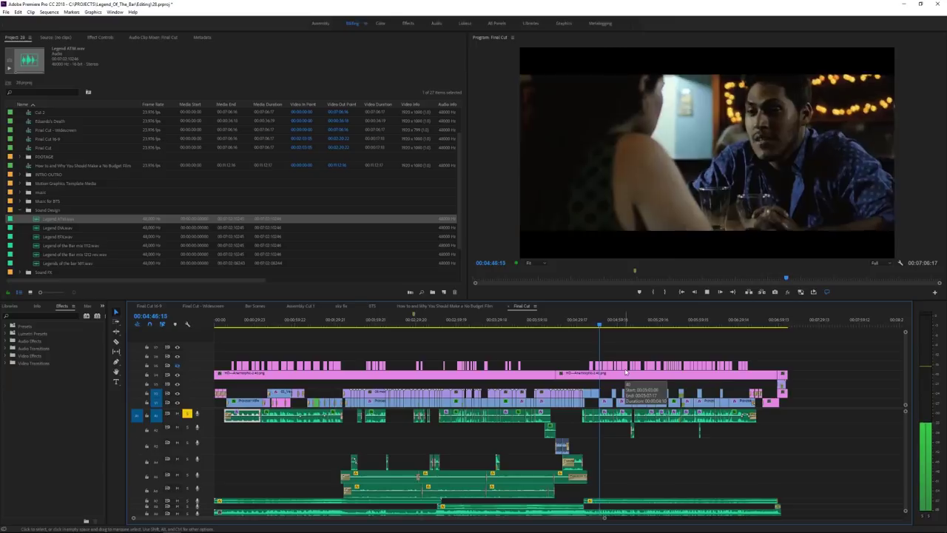
key(space)
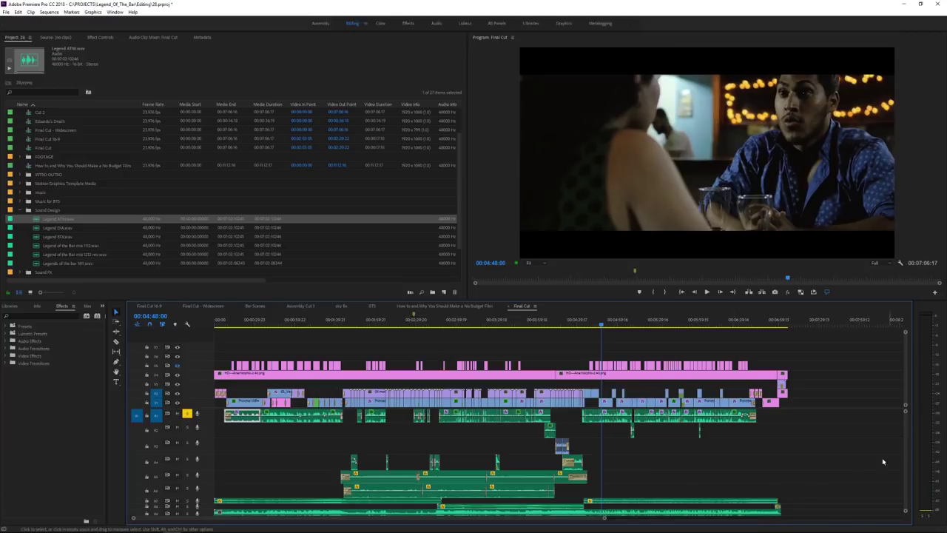
Step: Return to 00:04:44:11, solo the third-from-last audio track instead of the first one and play the bar conversation
scroll(903, 436, down, 5)
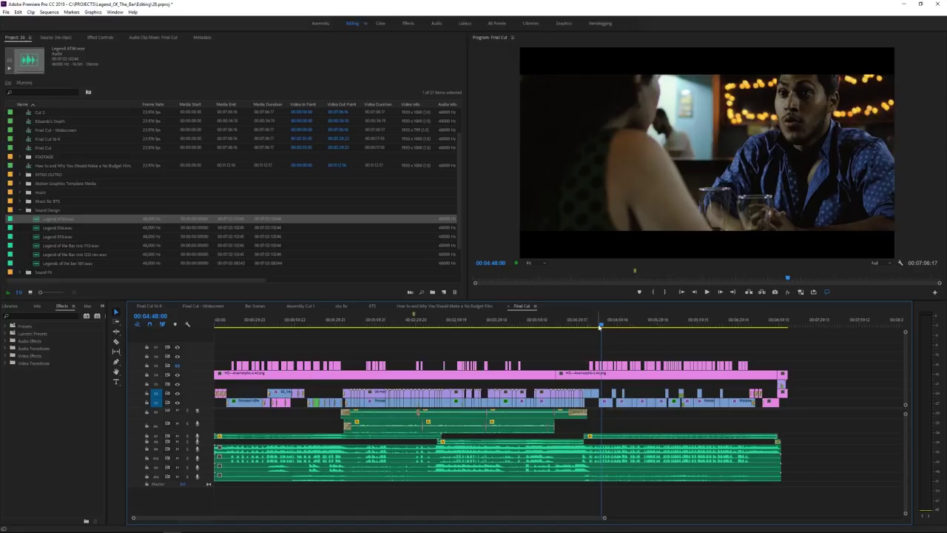
click(598, 324)
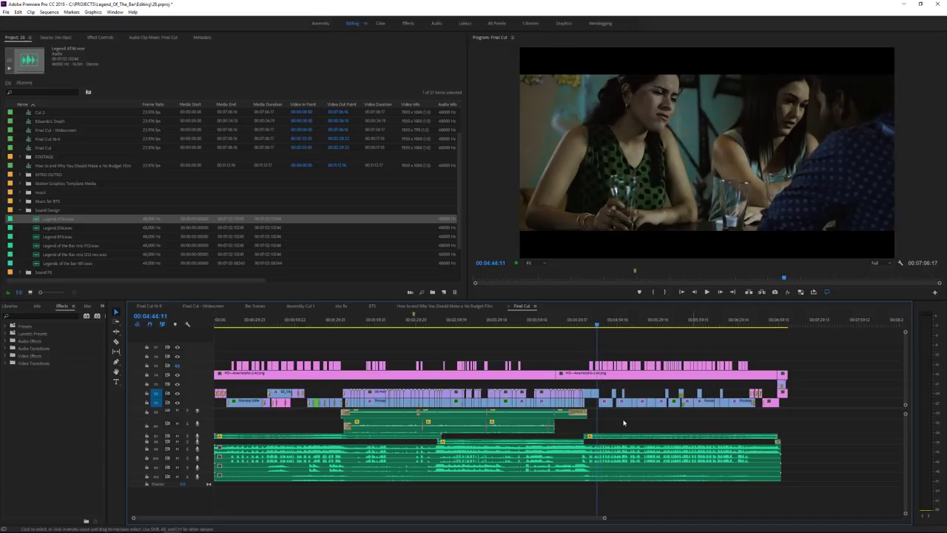
scroll(194, 429, up, 4)
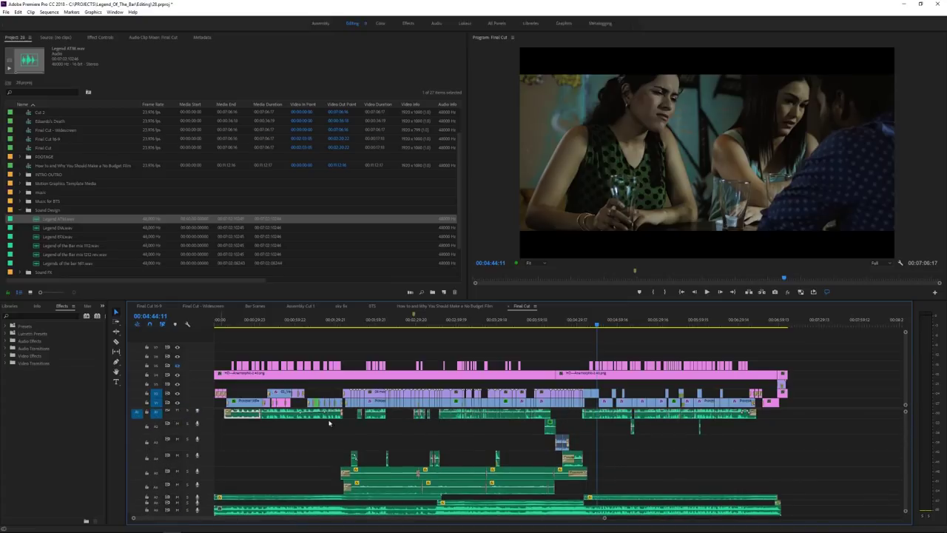
scroll(187, 452, down, 4)
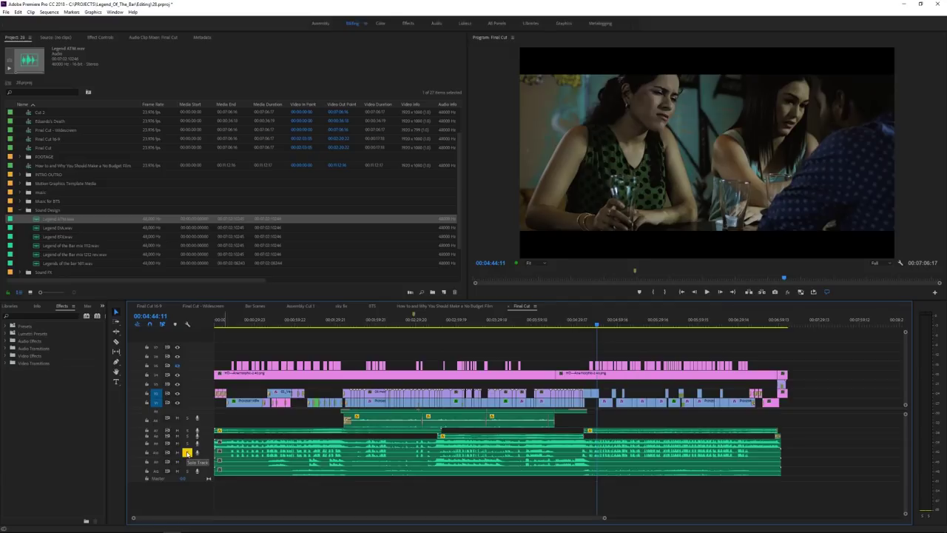
key(space)
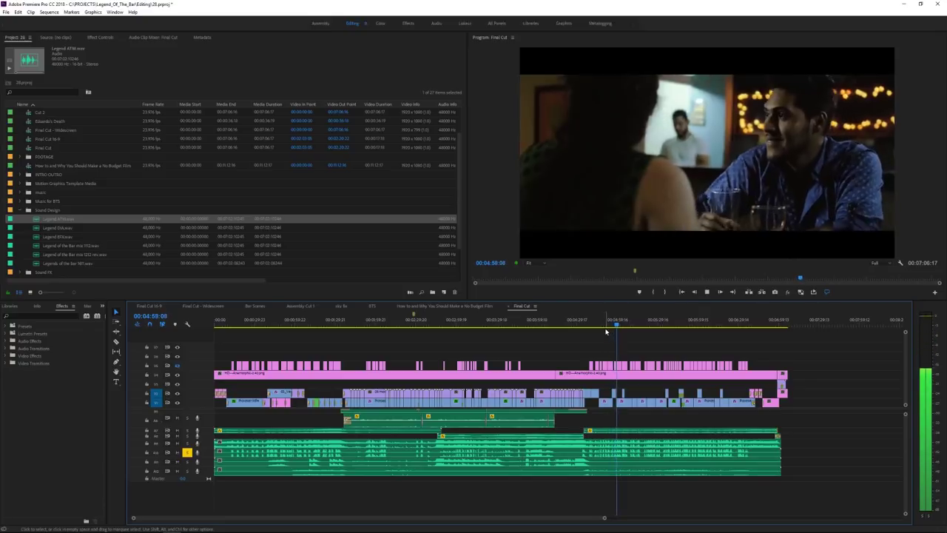
key(space)
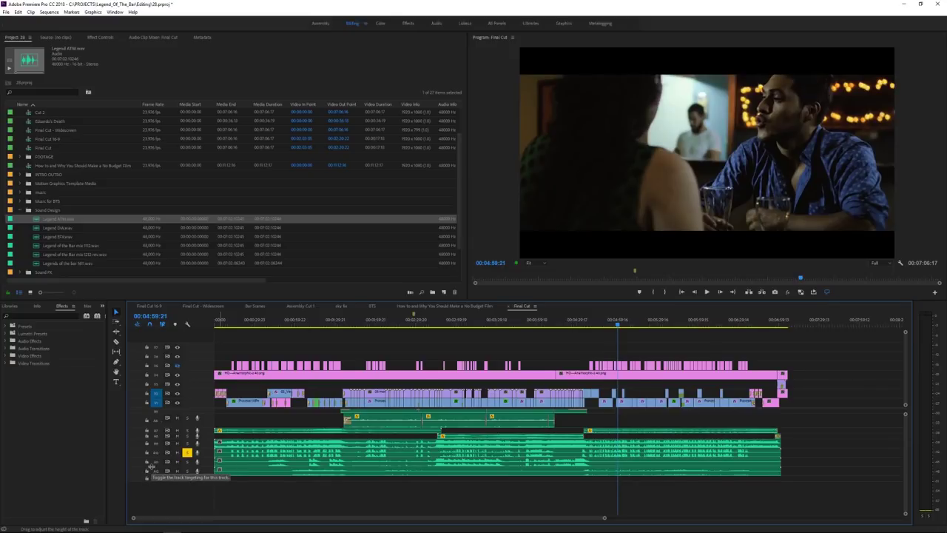
Step: Switch the solo from the third-from-last to the lowest audio track and replay the bar conversation
click(187, 453)
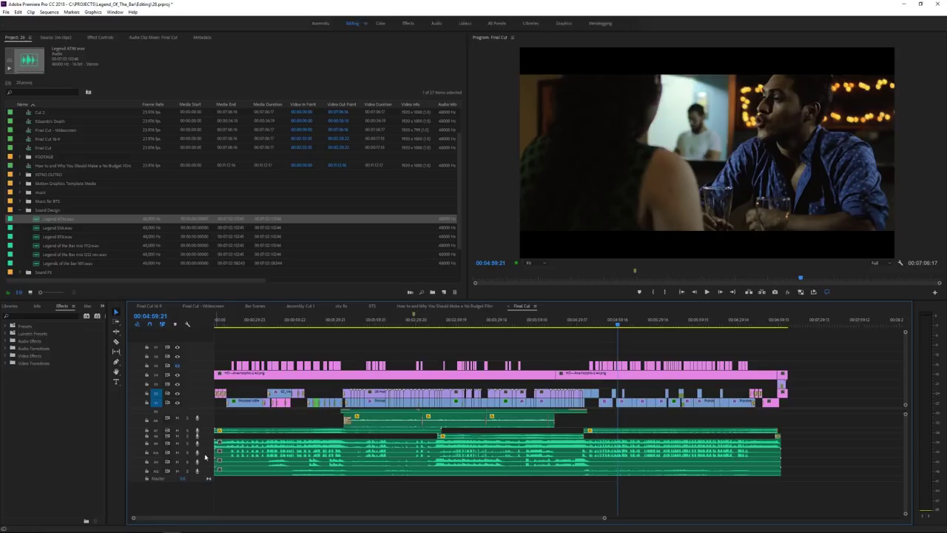
click(188, 471)
click(596, 326)
key(space)
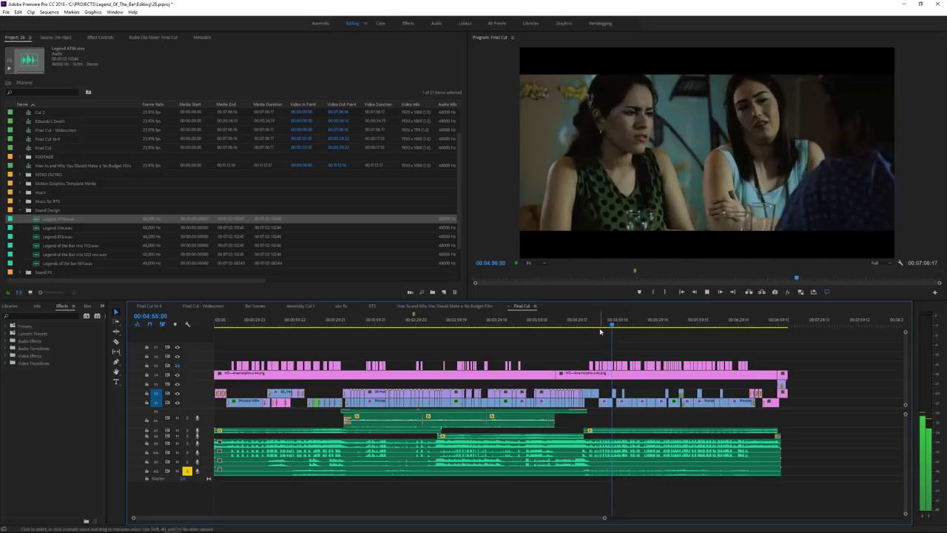
key(space)
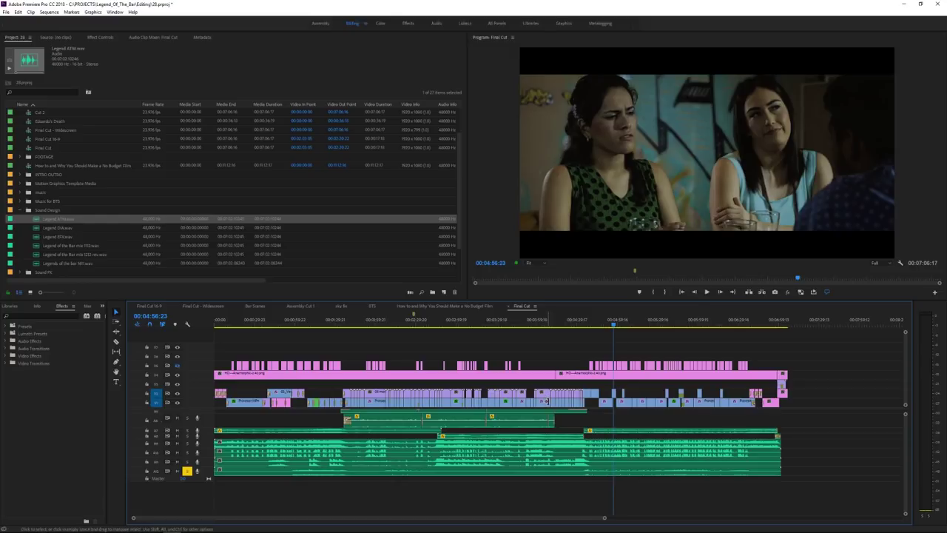
Step: Replay the bar scene from 00:04:38:23, soloing the lowest three audio tracks together and then only the fourth-from-last track
click(590, 325)
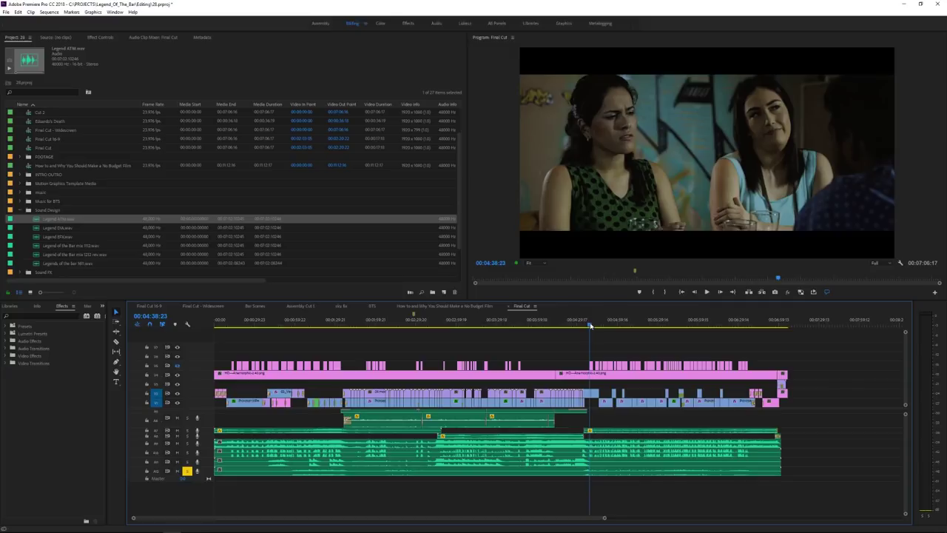
key(space)
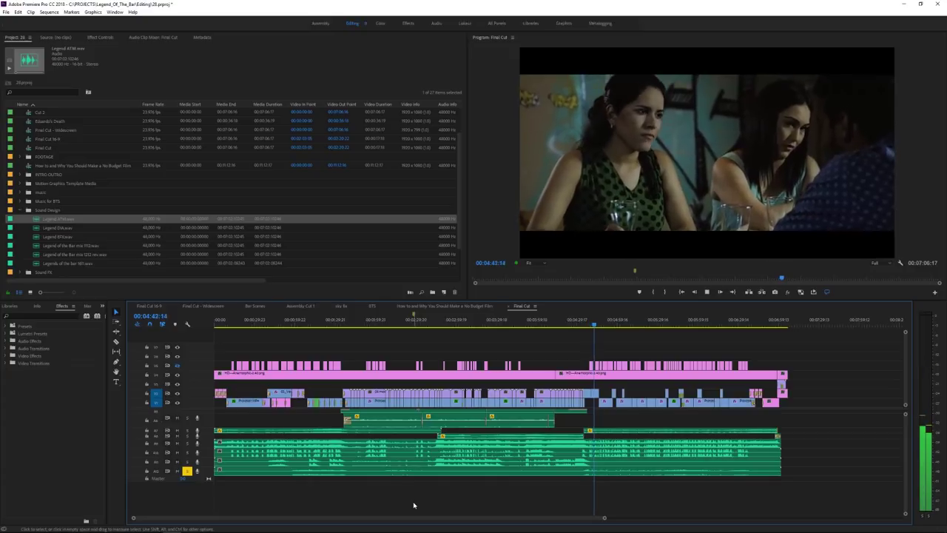
key(space)
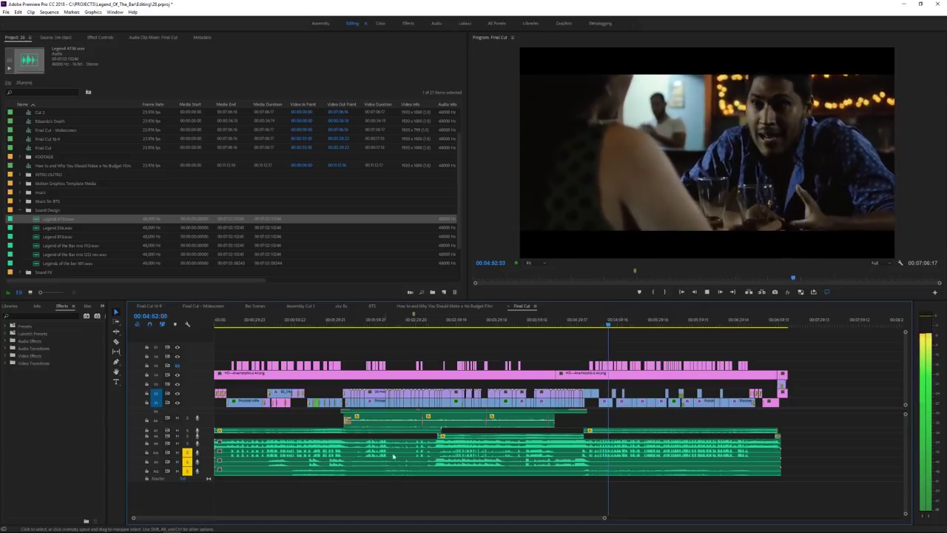
key(space)
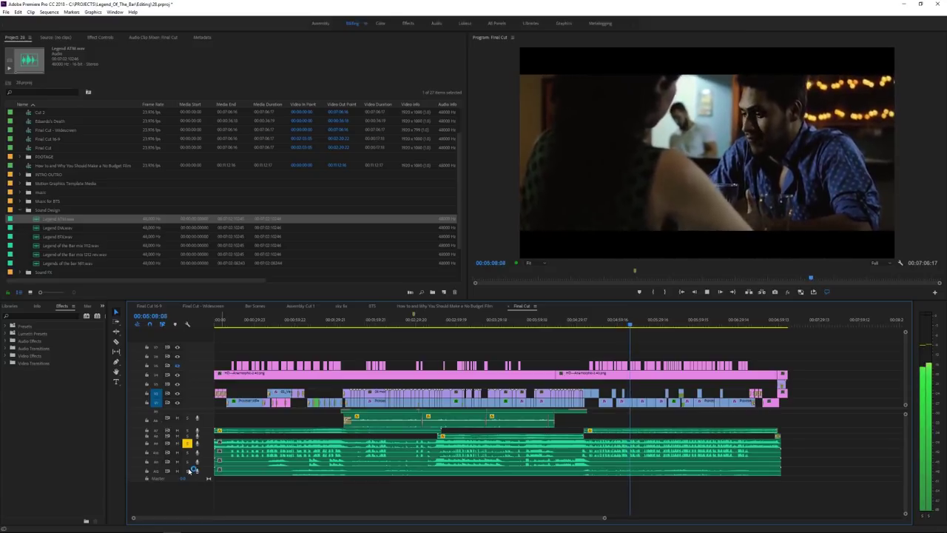
key(space)
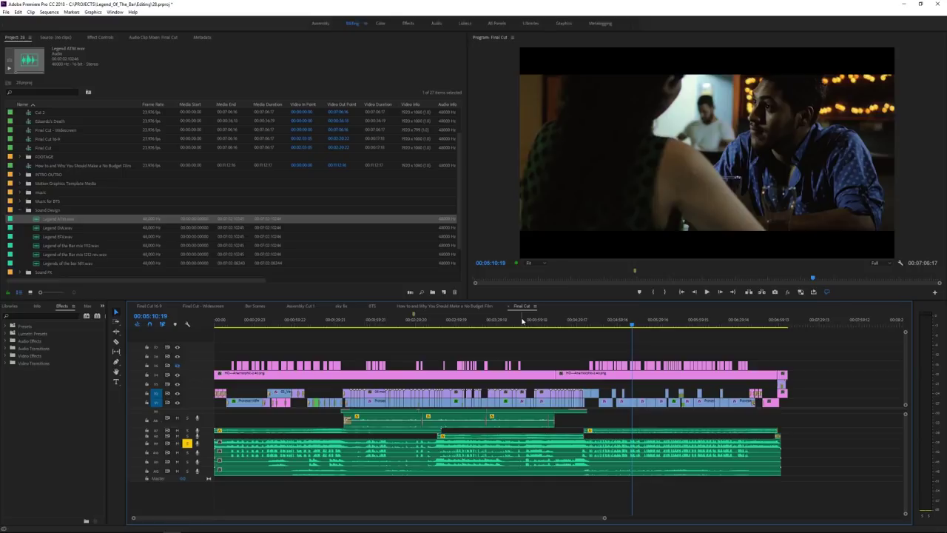
Step: Play the night running scene from 00:04:16:23 with the fourth-from-last audio track soloed, then replay it from slightly earlier
click(560, 318)
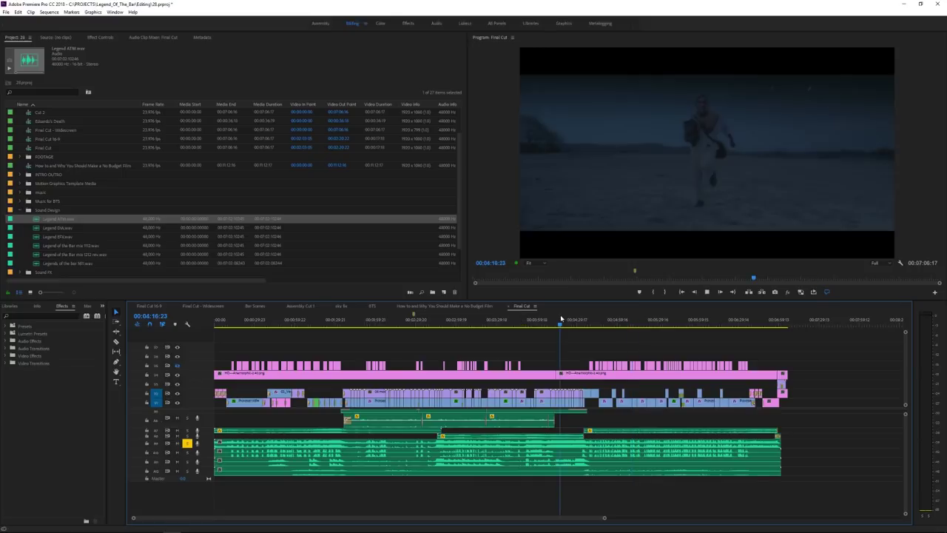
key(space)
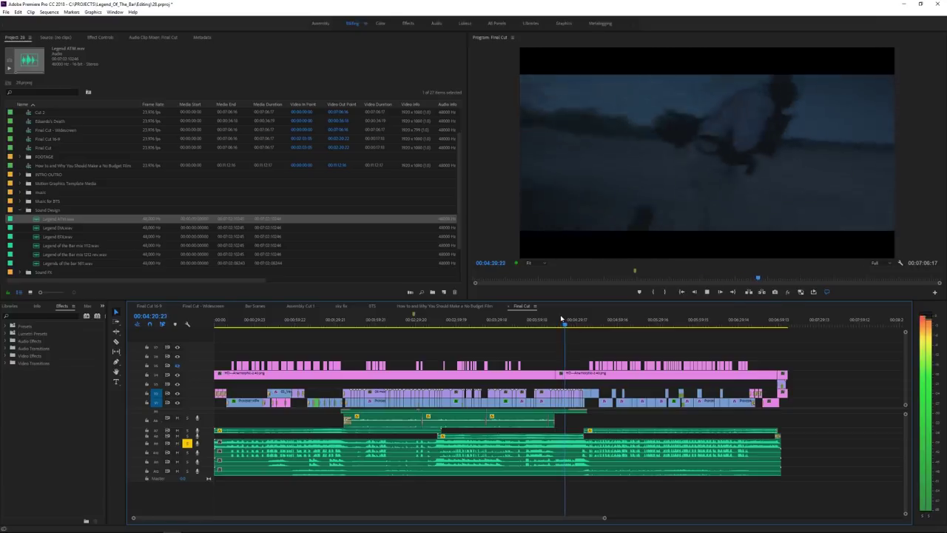
key(space)
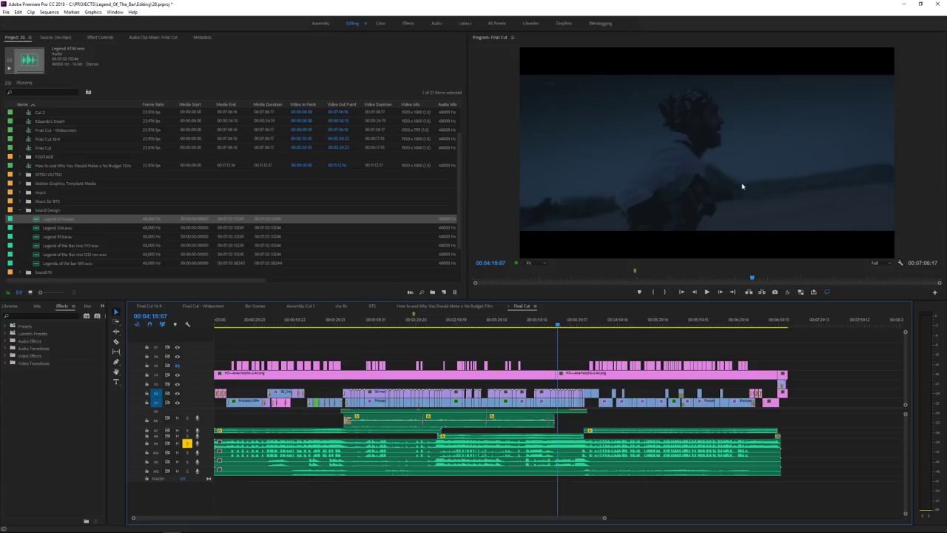
key(ctrl+s)
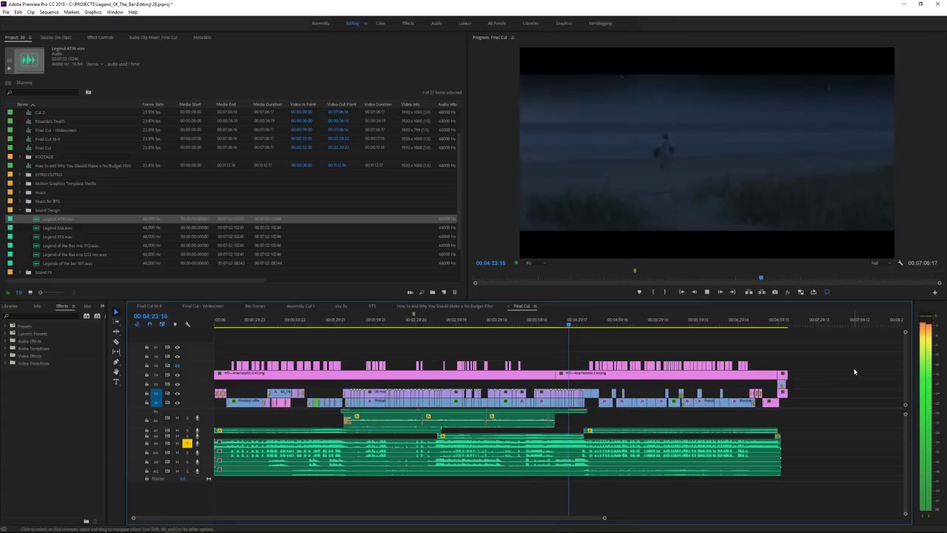
key(space)
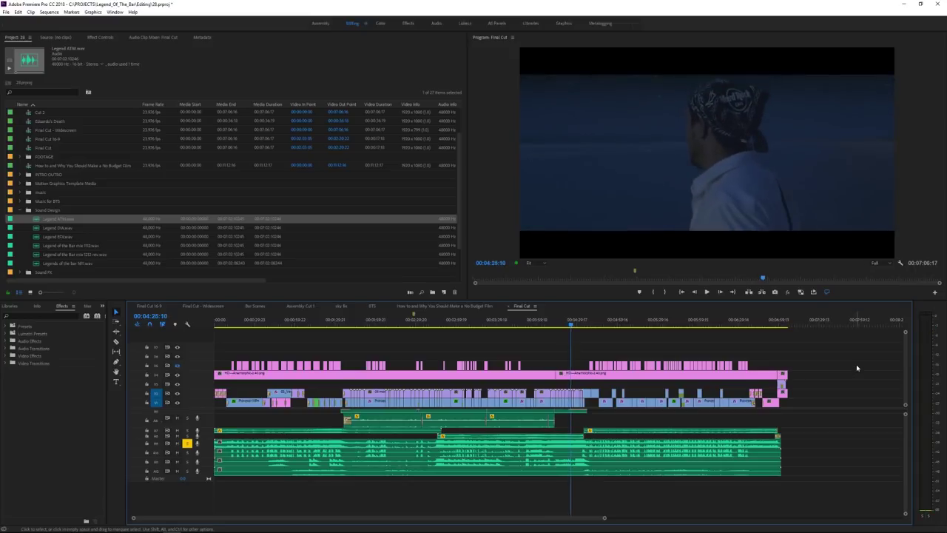